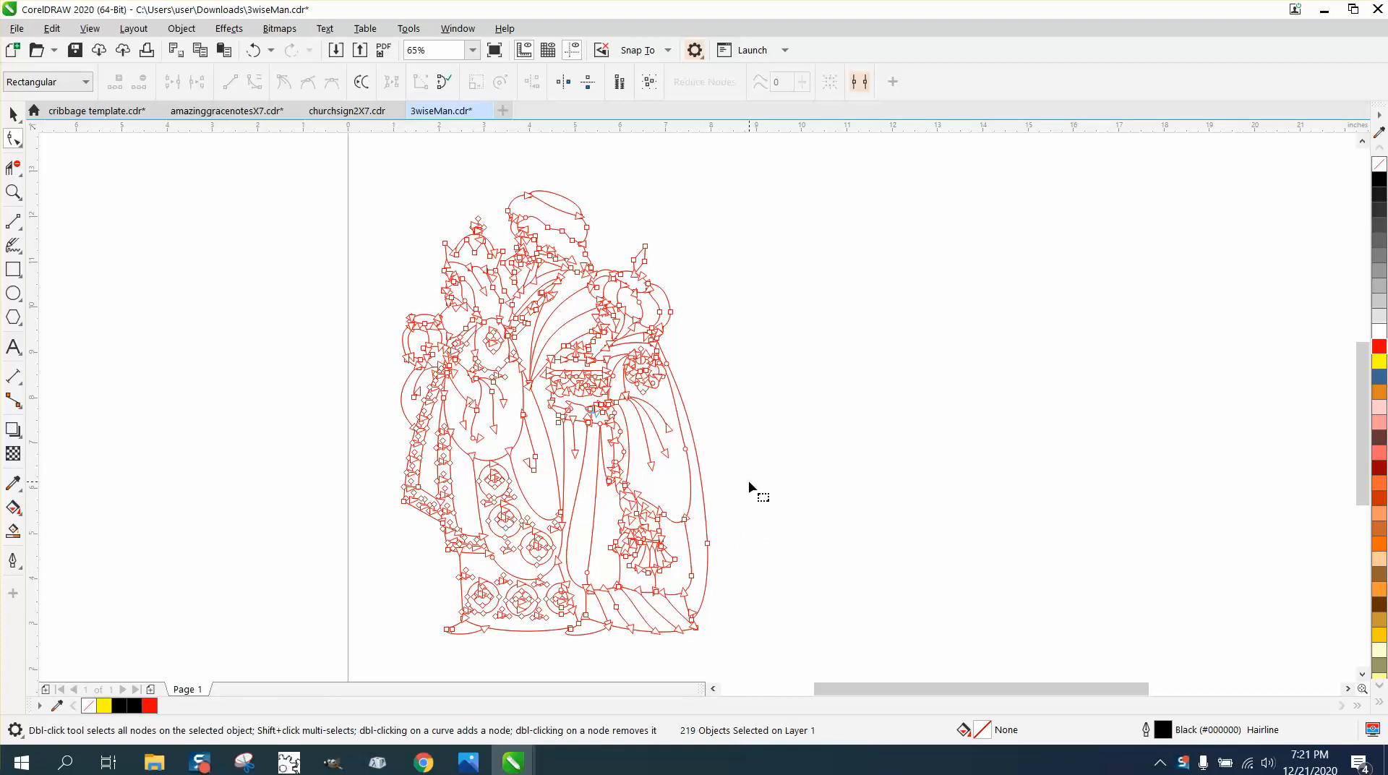
# Step: Inspect the nodes on all curves of the wise men drawing with the Shape tool
pyautogui.click(13, 113)
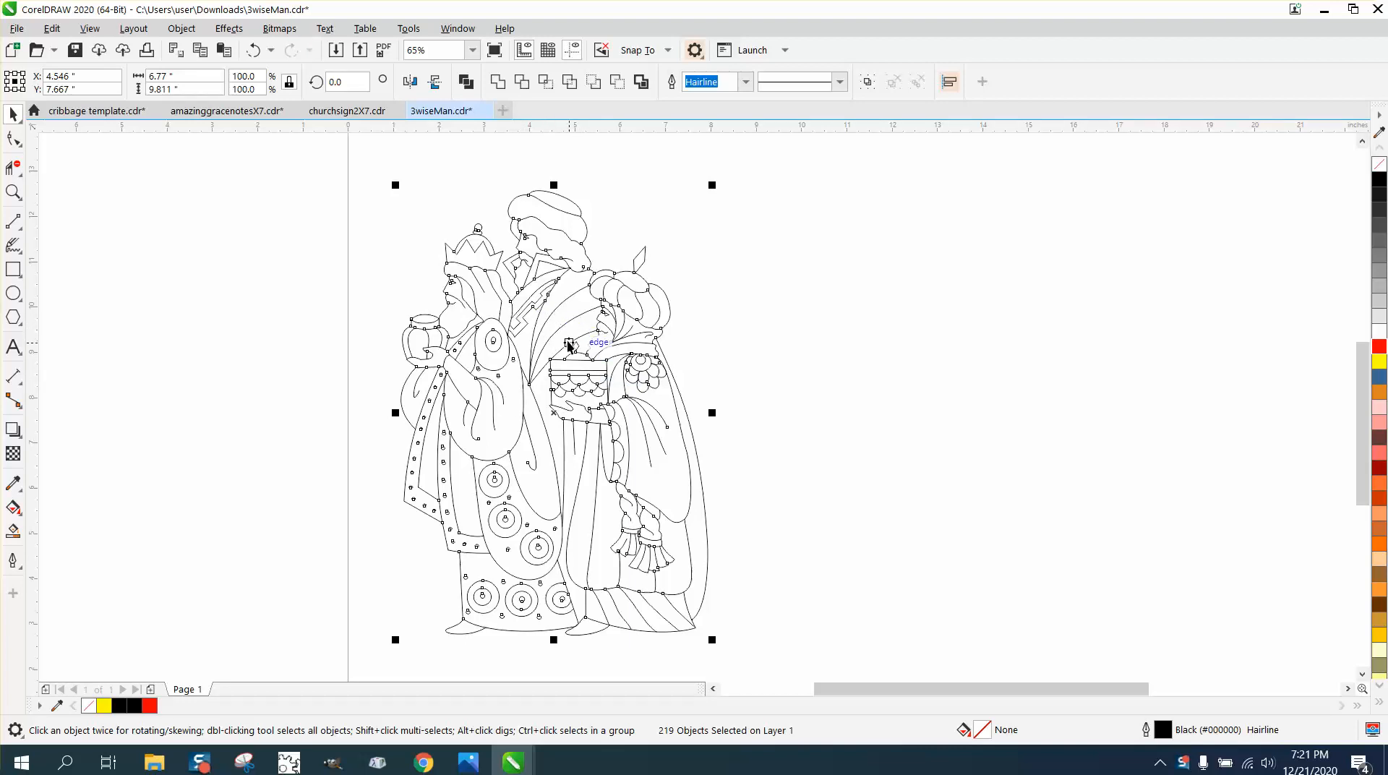
pyautogui.scroll(-2, 448, 307)
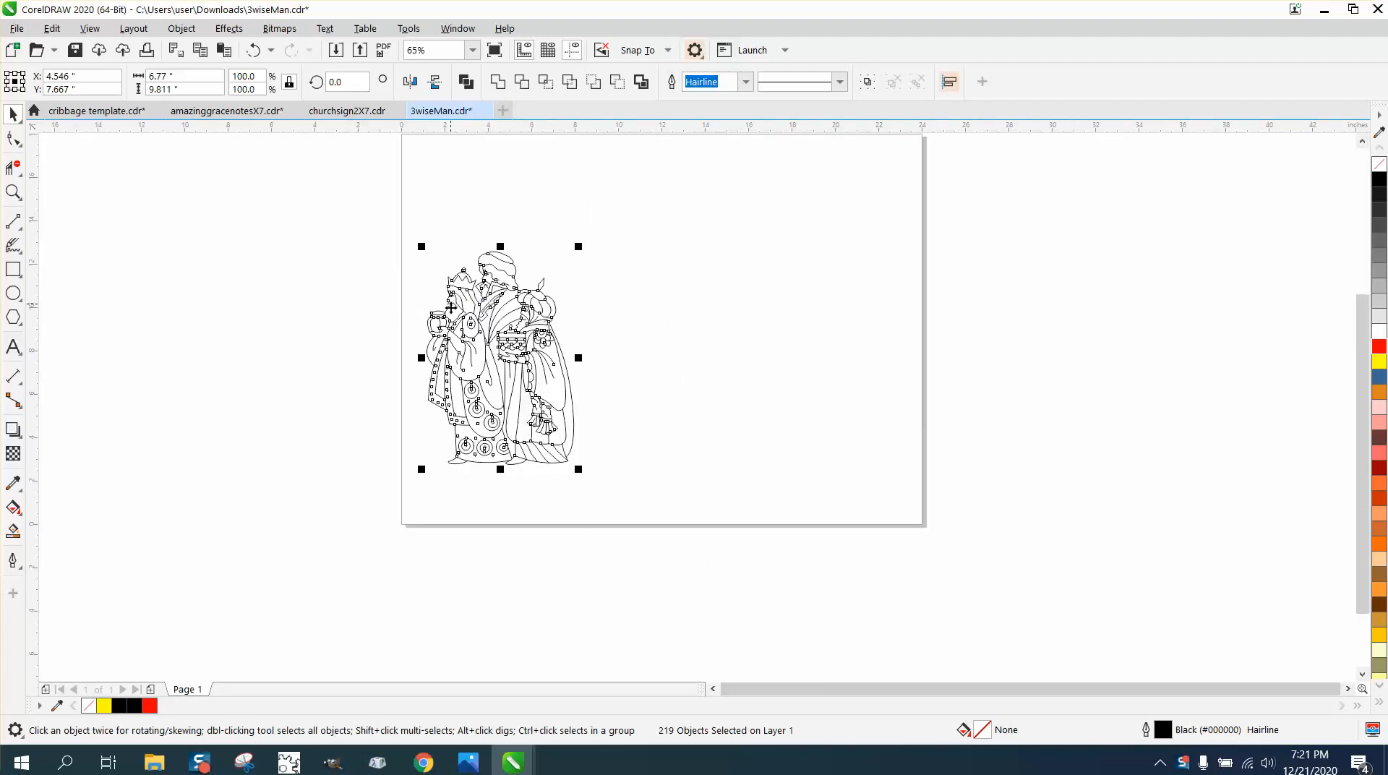
pyautogui.click(18, 121)
pyautogui.click(13, 139)
pyautogui.doubleClick(13, 139)
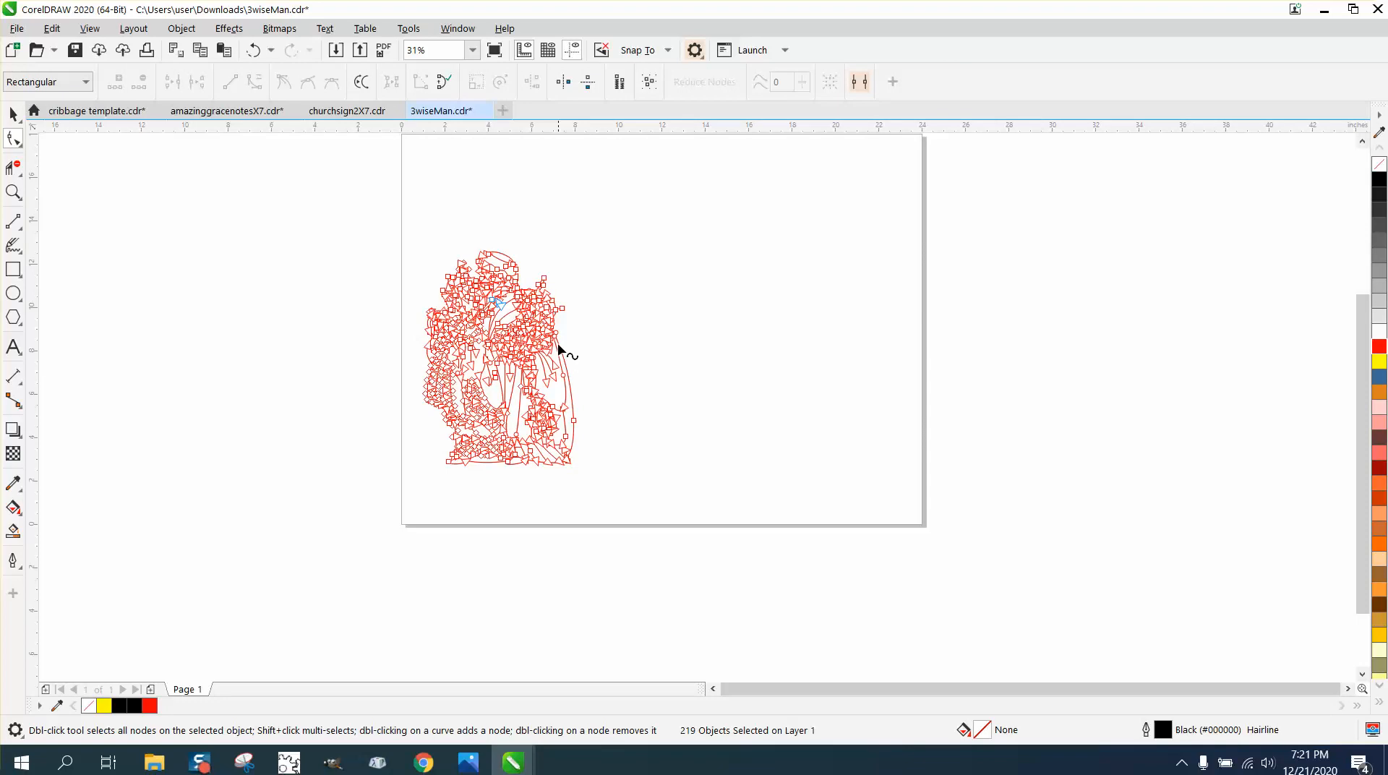
pyautogui.click(11, 116)
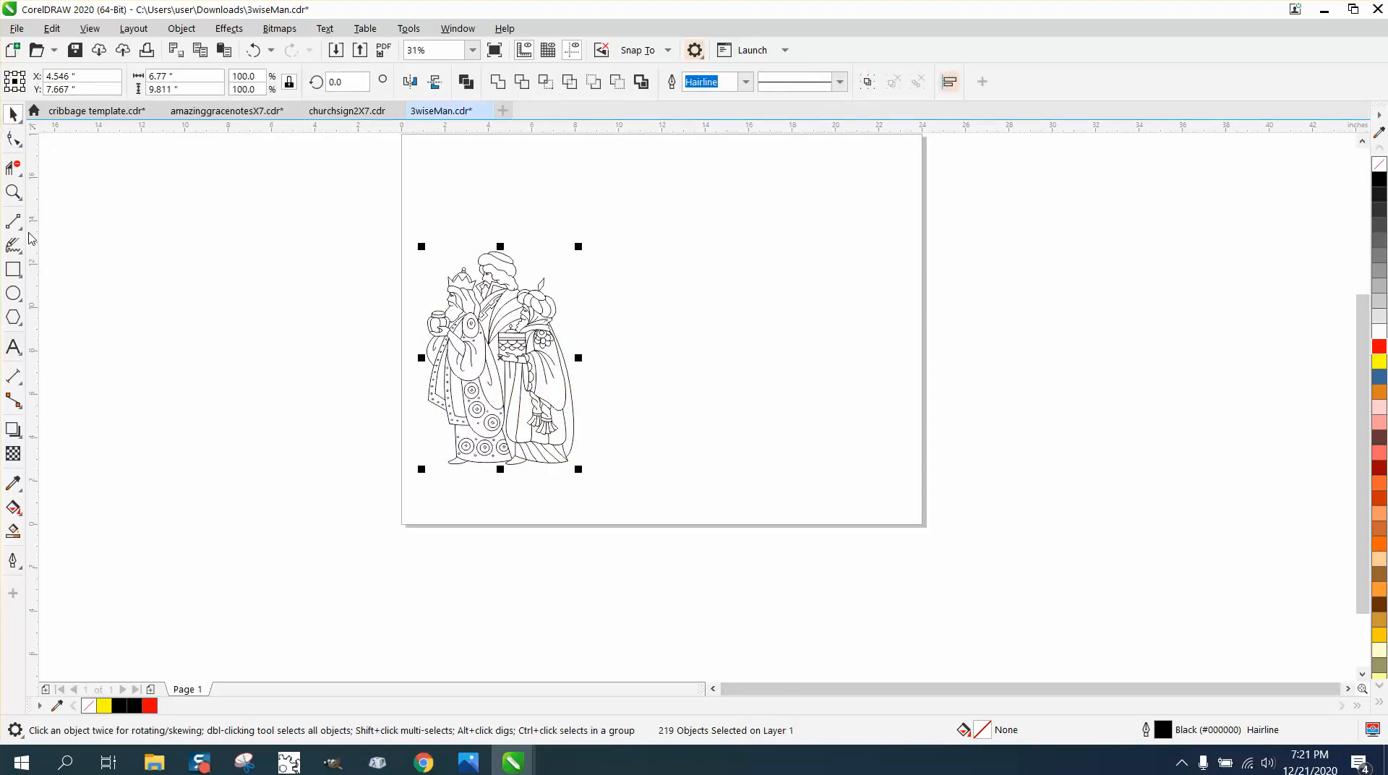
# Step: Create a boundary around the whole wise men drawing and move it 9 inches to the right
pyautogui.click(13, 191)
pyautogui.moveTo(395, 246)
pyautogui.mouseDown()
pyautogui.moveTo(413, 298)
pyautogui.moveTo(1028, 562)
pyautogui.mouseUp()
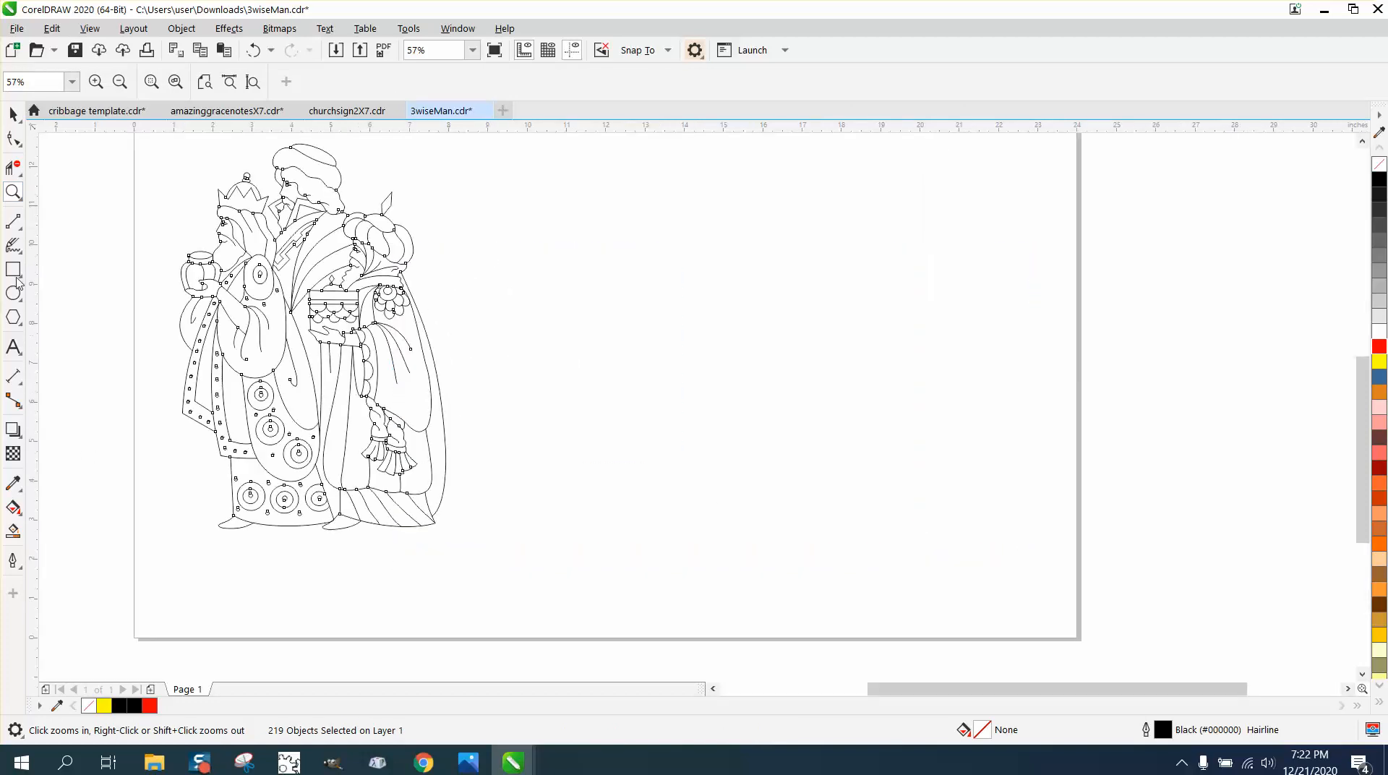
pyautogui.click(12, 114)
pyautogui.moveTo(162, 136); pyautogui.dragTo(262, 357)
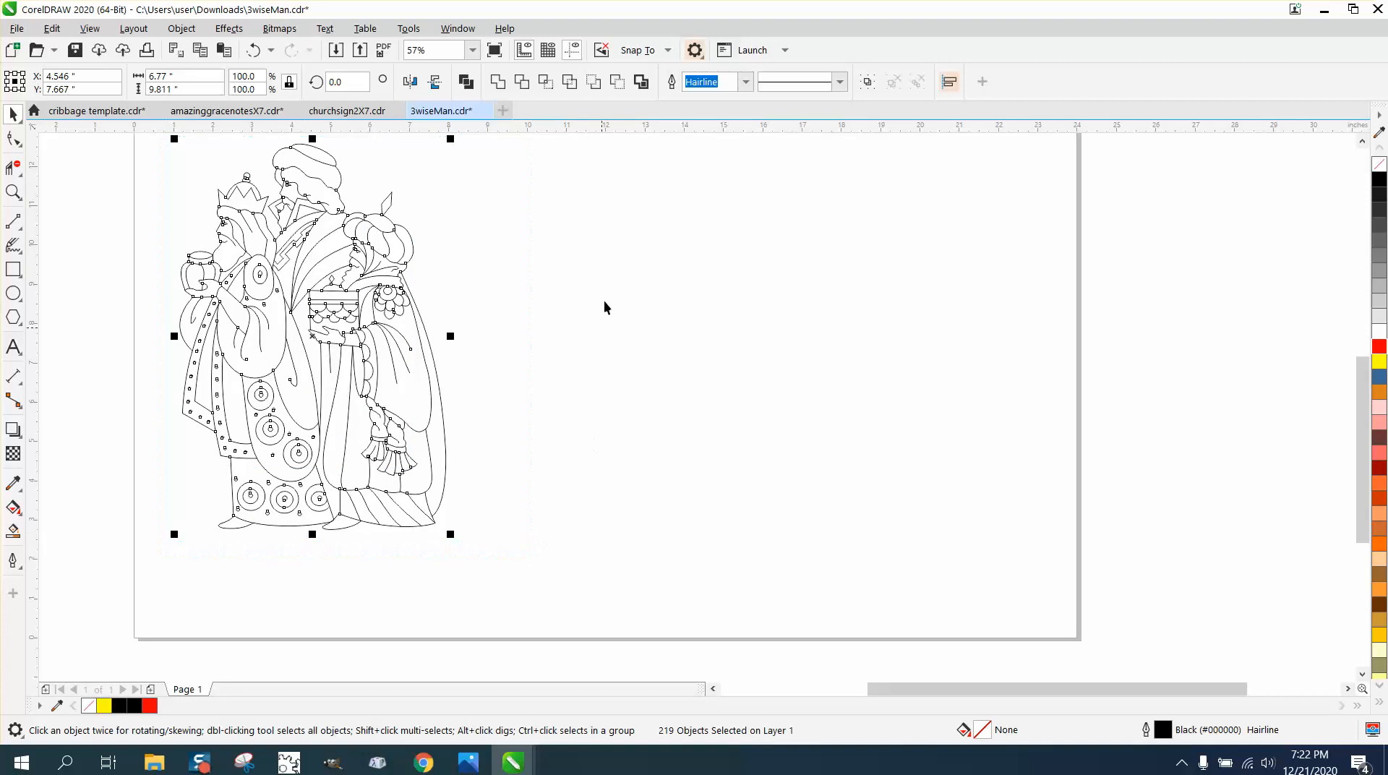
pyautogui.click(642, 82)
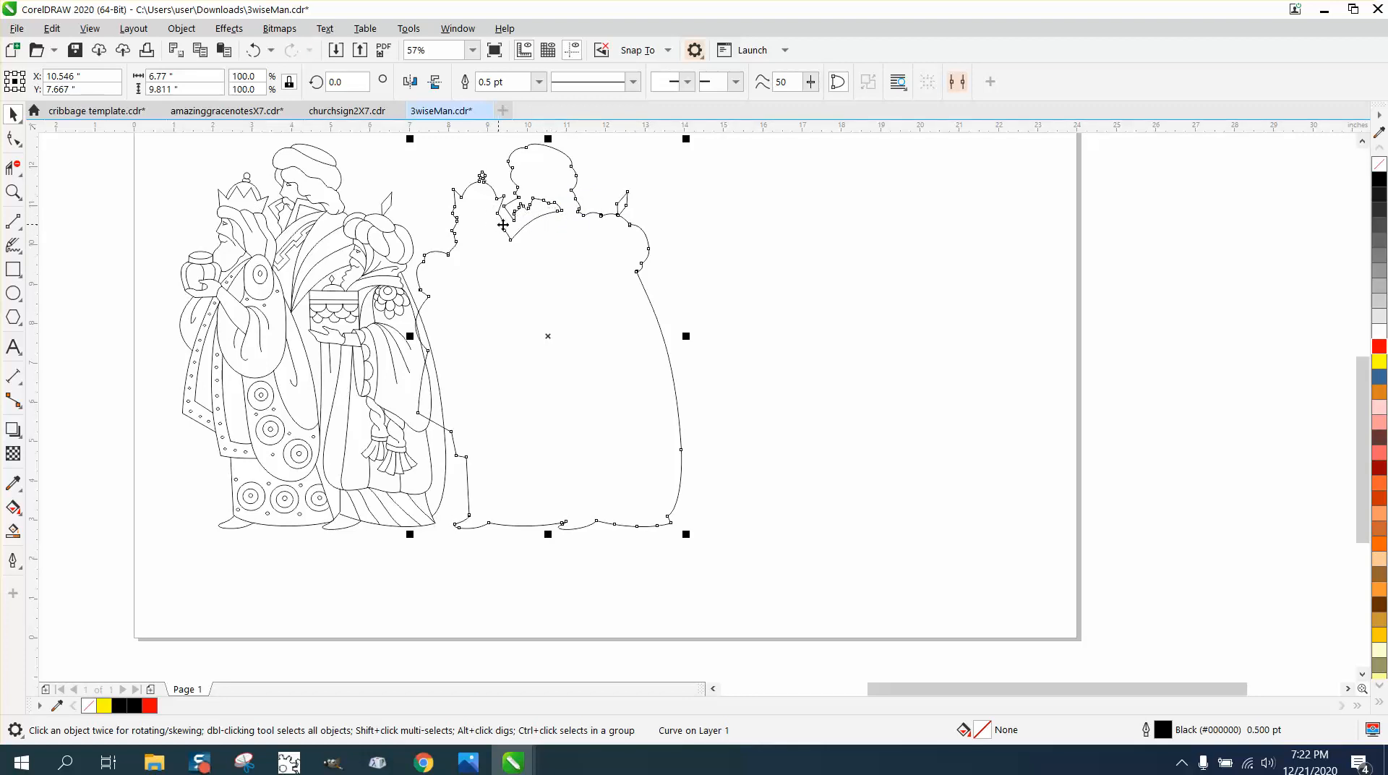
pyautogui.press('Right')
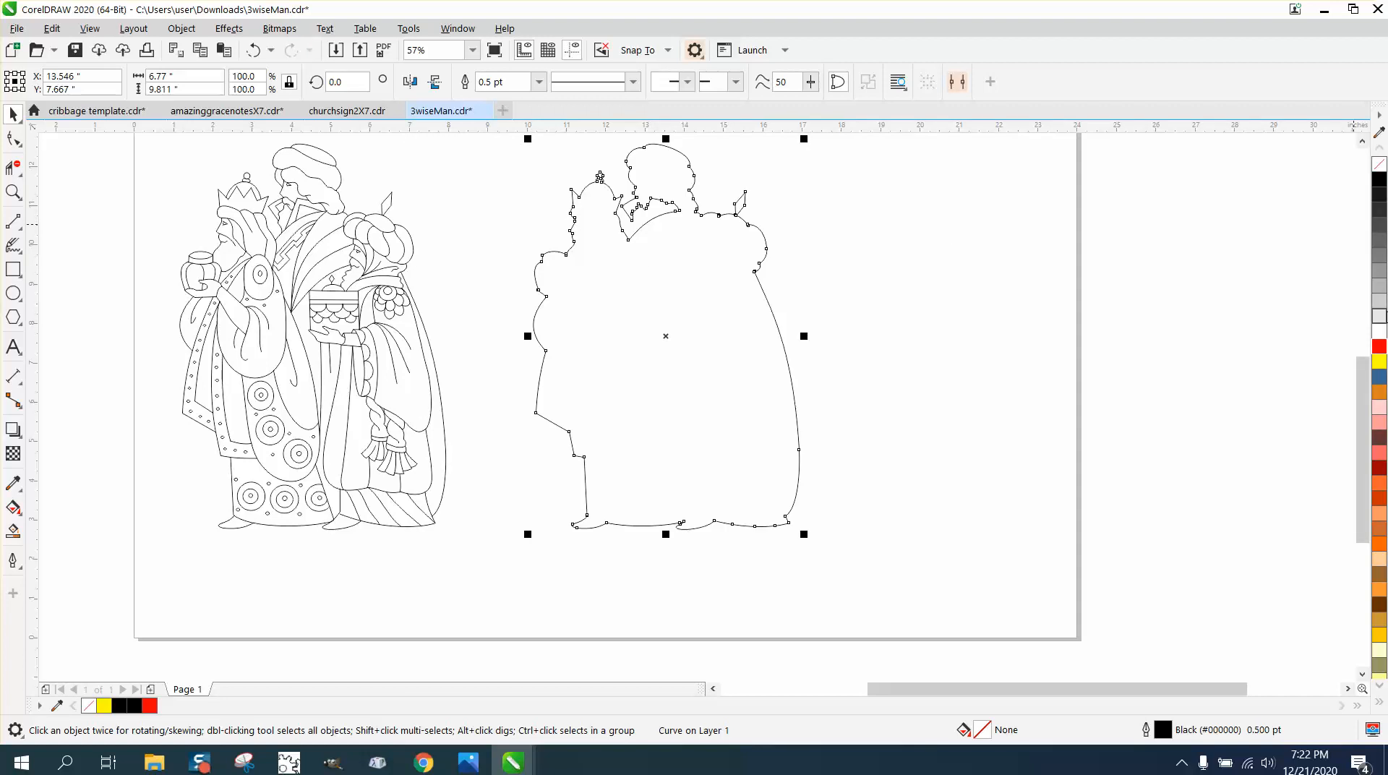
# Step: Color the boundary's outline red and move it back over the wise men drawing
pyautogui.rightClick(1380, 347)
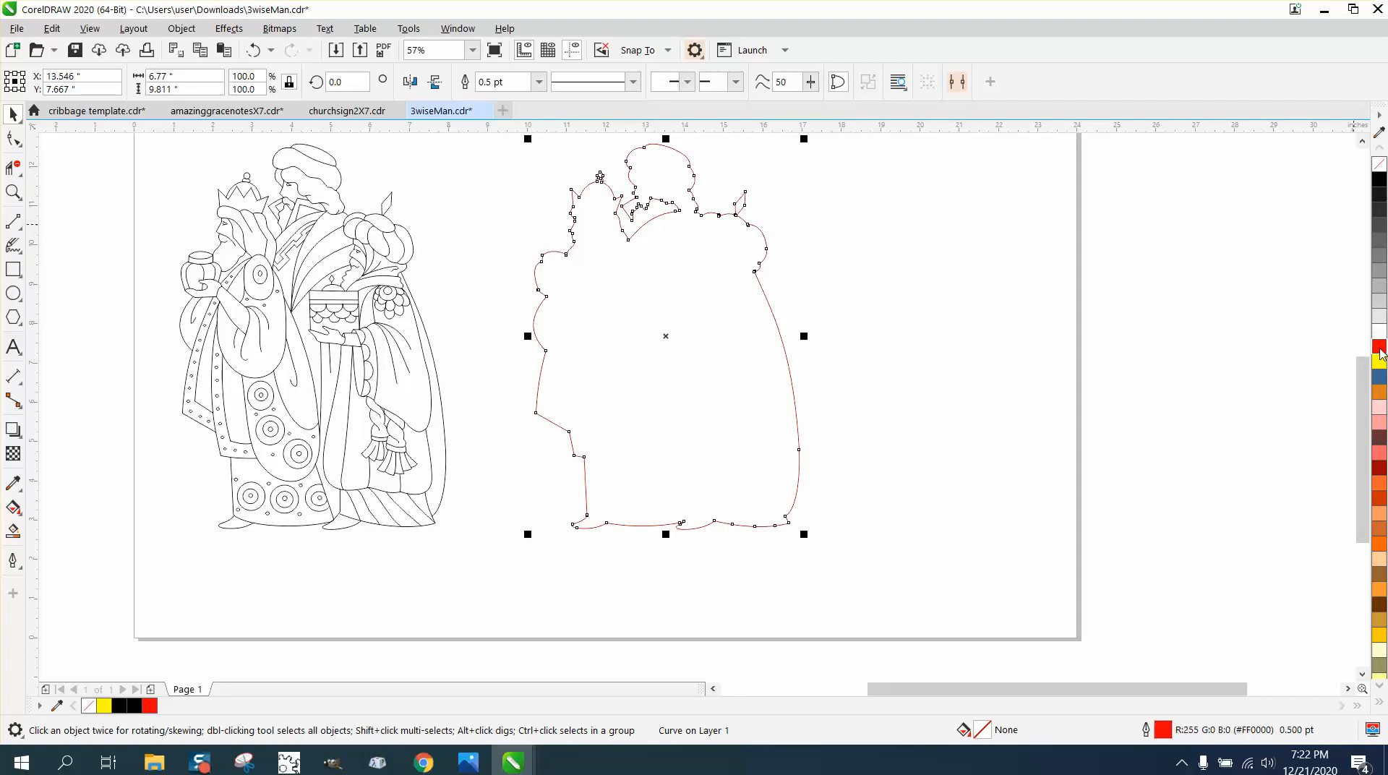
pyautogui.press('Left')
pyautogui.press('Left')
pyautogui.press('Left')
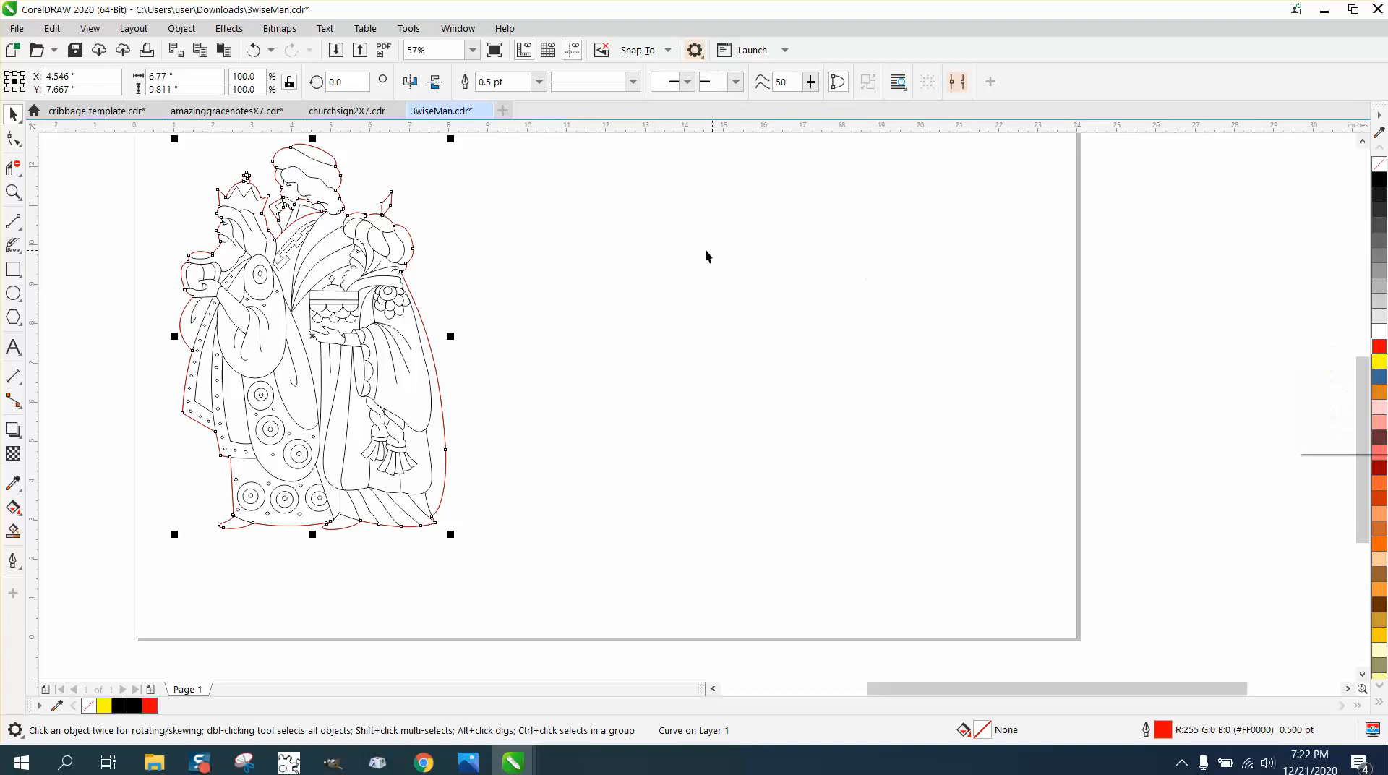
# Step: Examine where the red boundary cuts inward between the crowned and turbaned figures, checking the line ends for a gap
pyautogui.click(13, 192)
pyautogui.moveTo(250, 180); pyautogui.dragTo(451, 298)
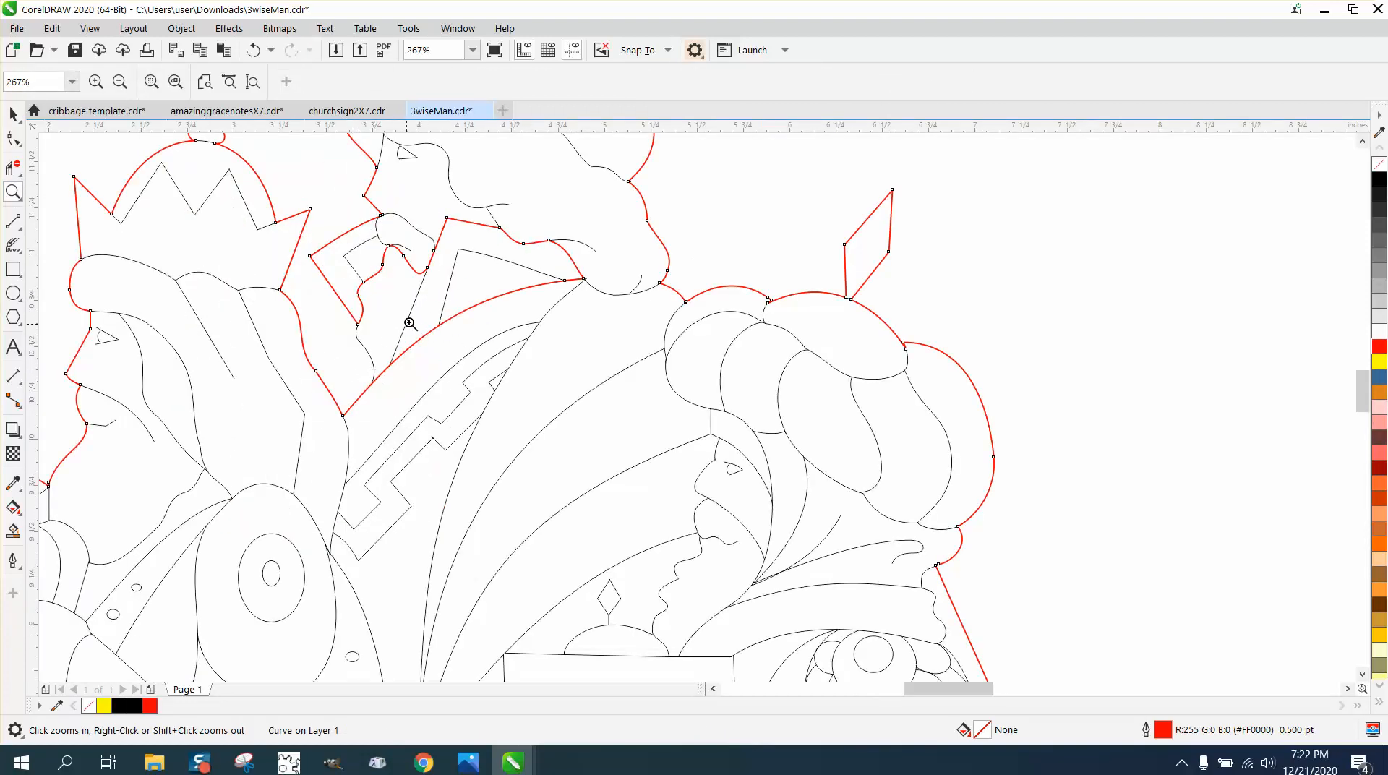
pyautogui.moveTo(359, 365); pyautogui.dragTo(396, 394)
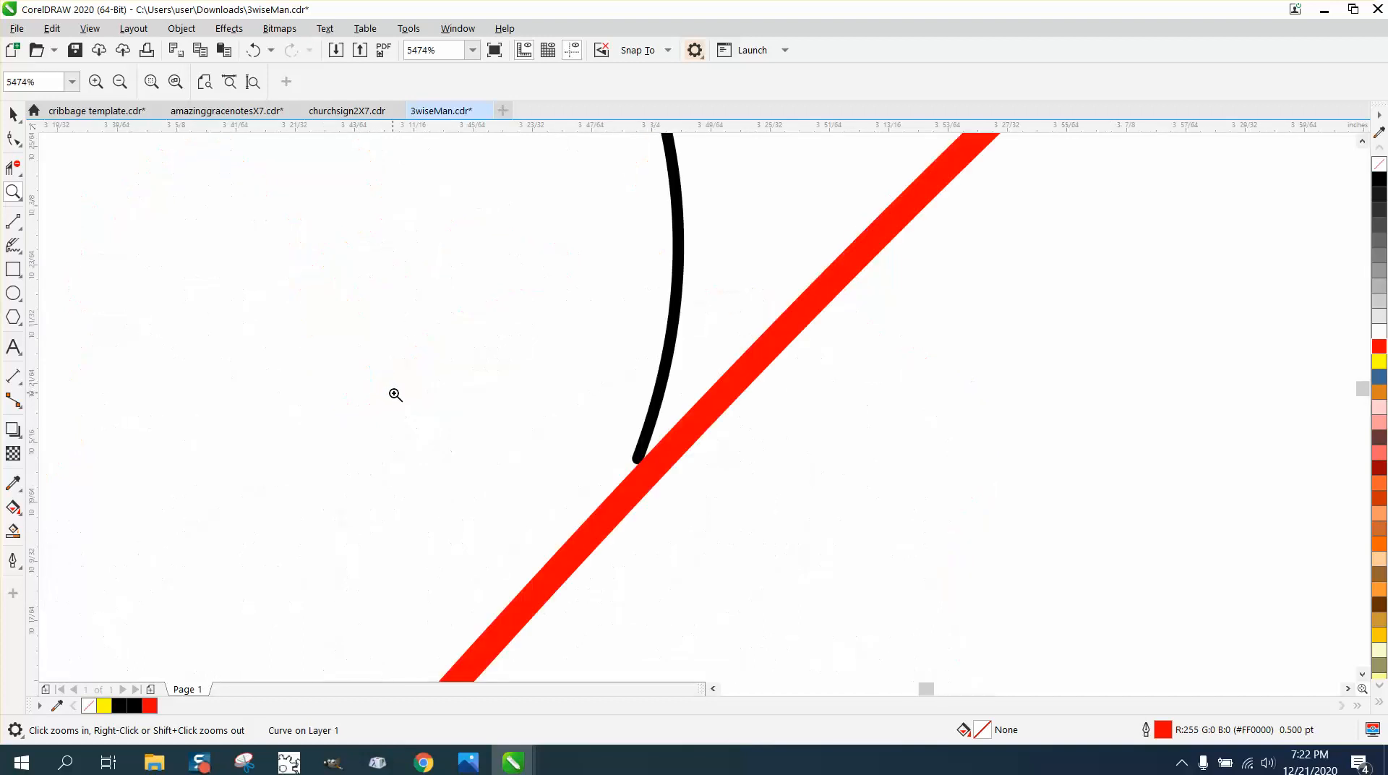
pyautogui.scroll(-10, 634, 457)
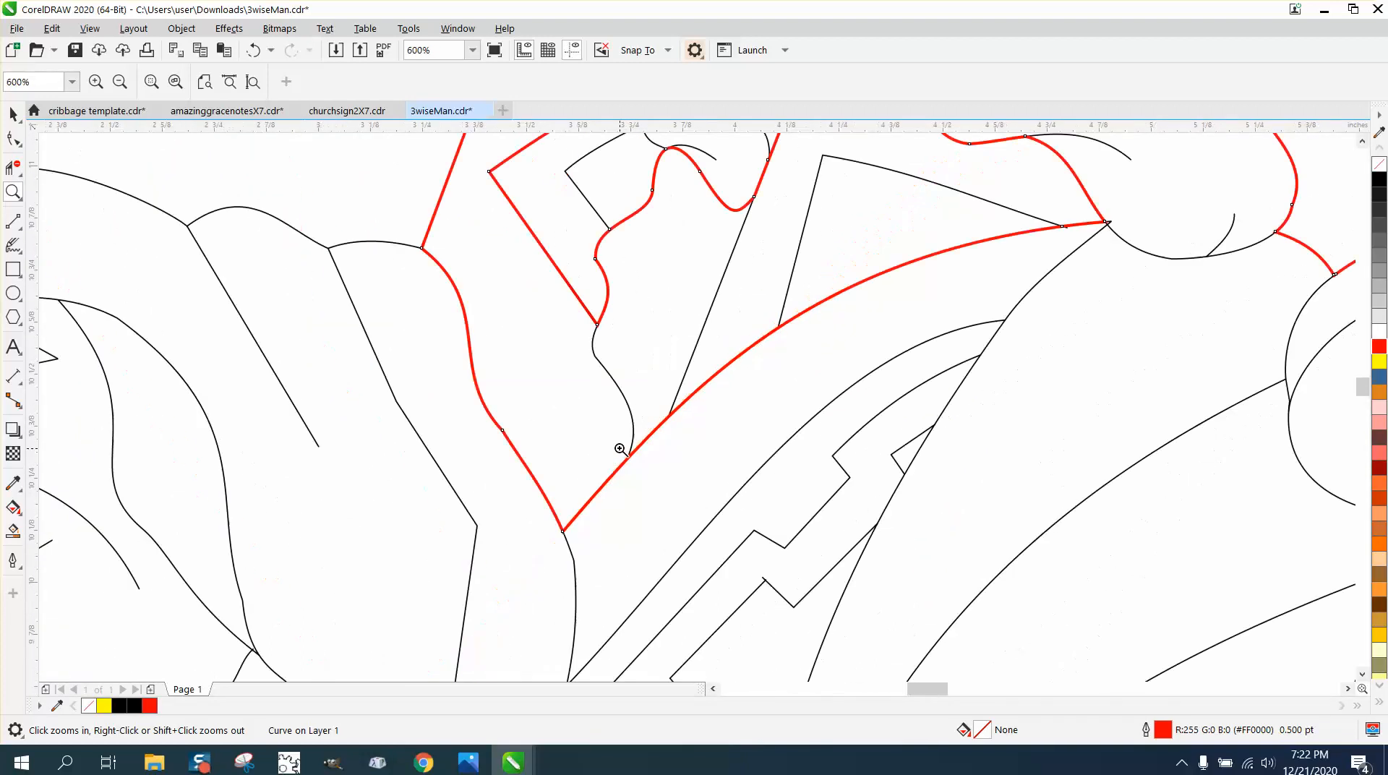
# Step: Undo the last two moves of the red boundary
pyautogui.press('space')
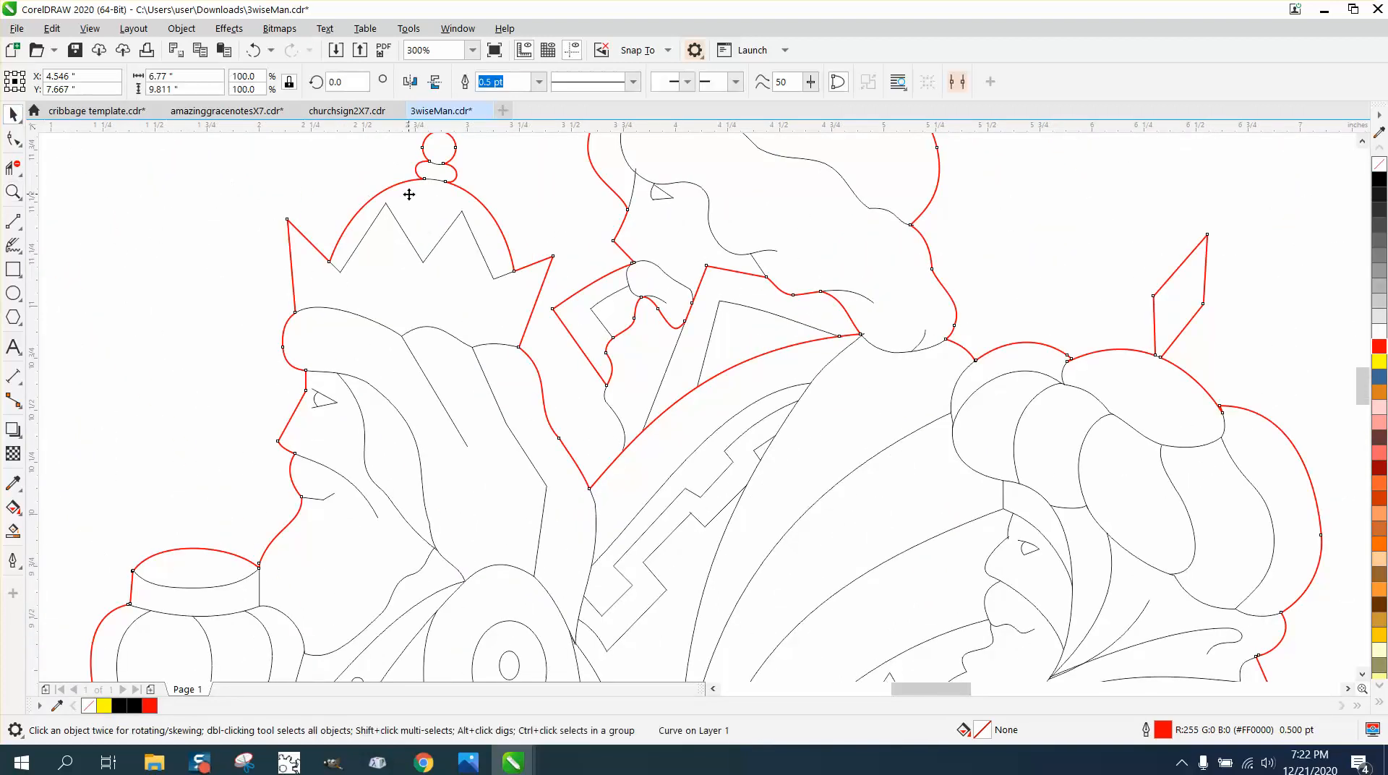
pyautogui.click(253, 50)
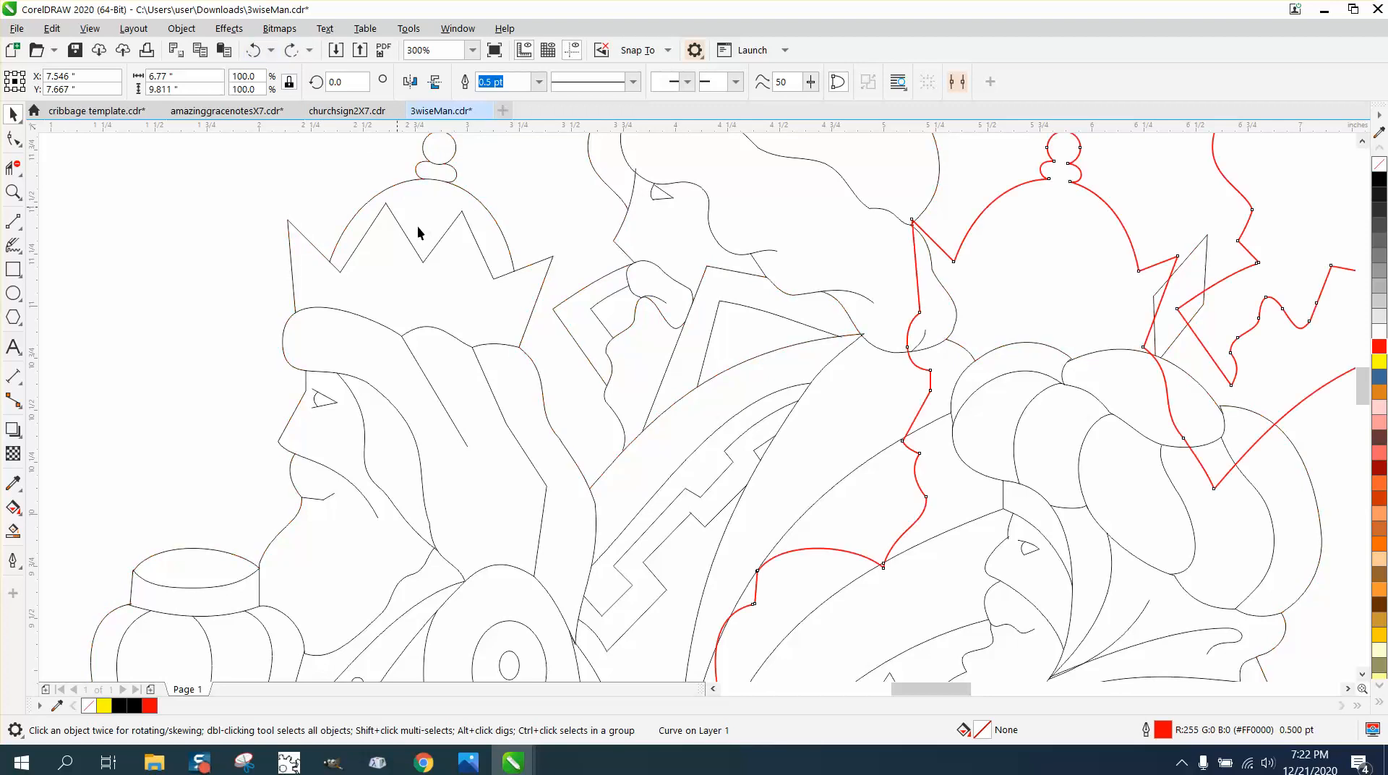
pyautogui.click(253, 51)
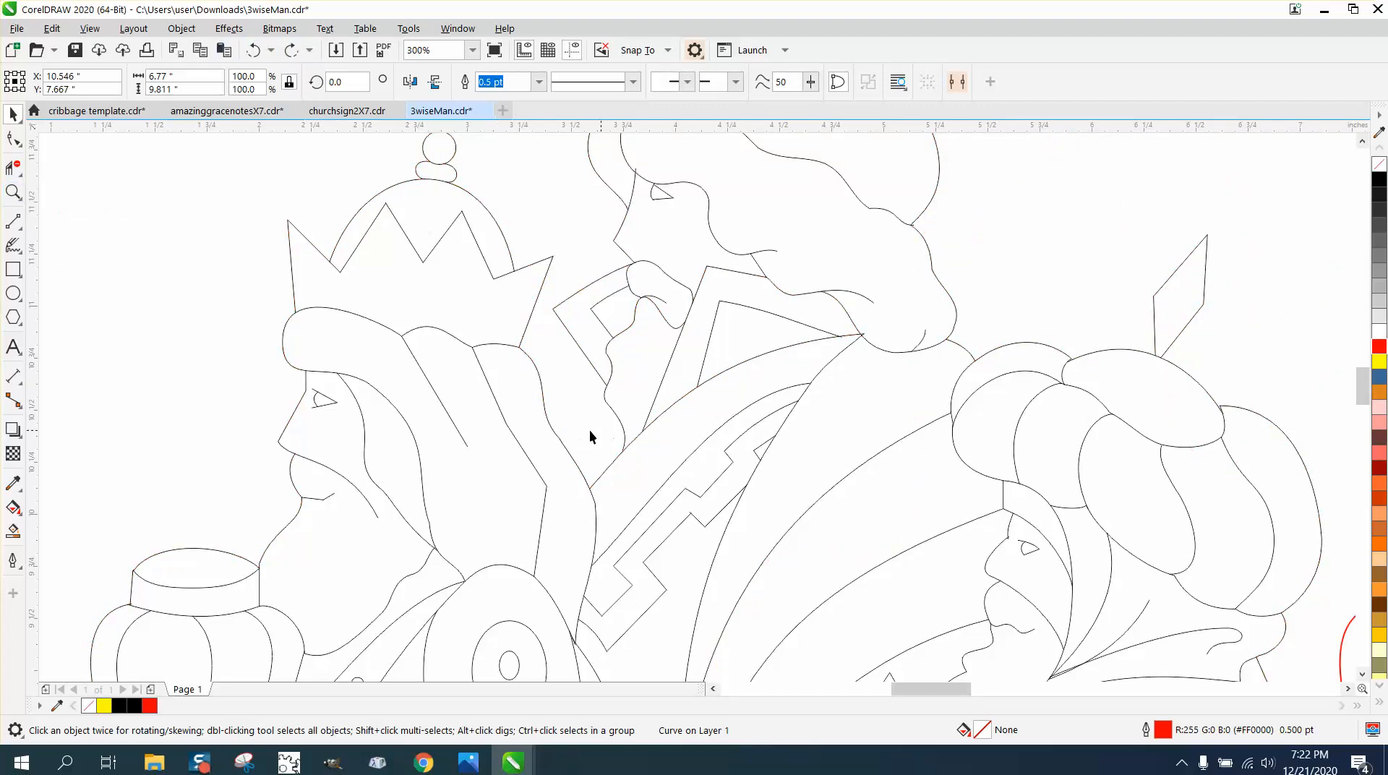
# Step: Move the end node of the wavy curve between the two figures onto the diagonal robe line to close the gap
pyautogui.click(19, 196)
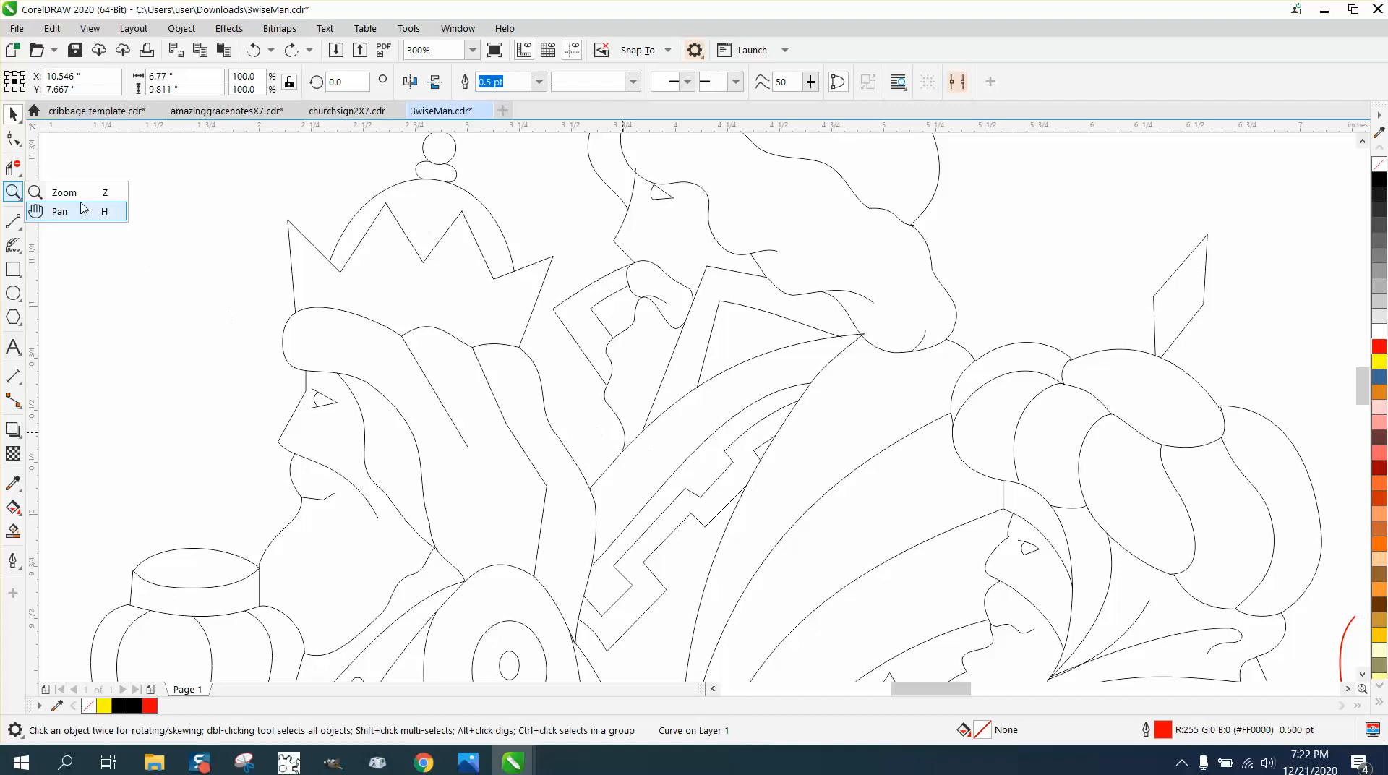
pyautogui.moveTo(622, 406); pyautogui.dragTo(601, 490)
pyautogui.moveTo(760, 394); pyautogui.dragTo(833, 437)
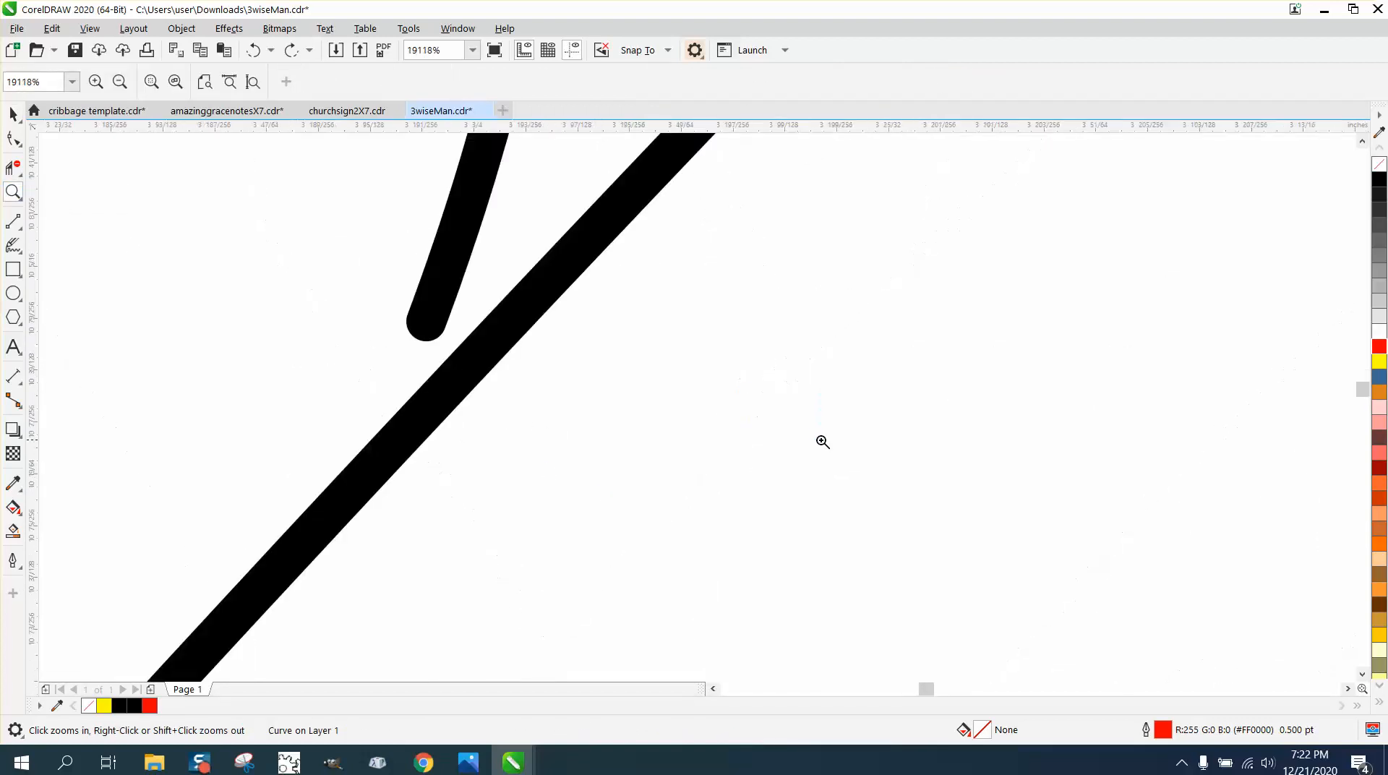
pyautogui.click(13, 138)
pyautogui.click(431, 332)
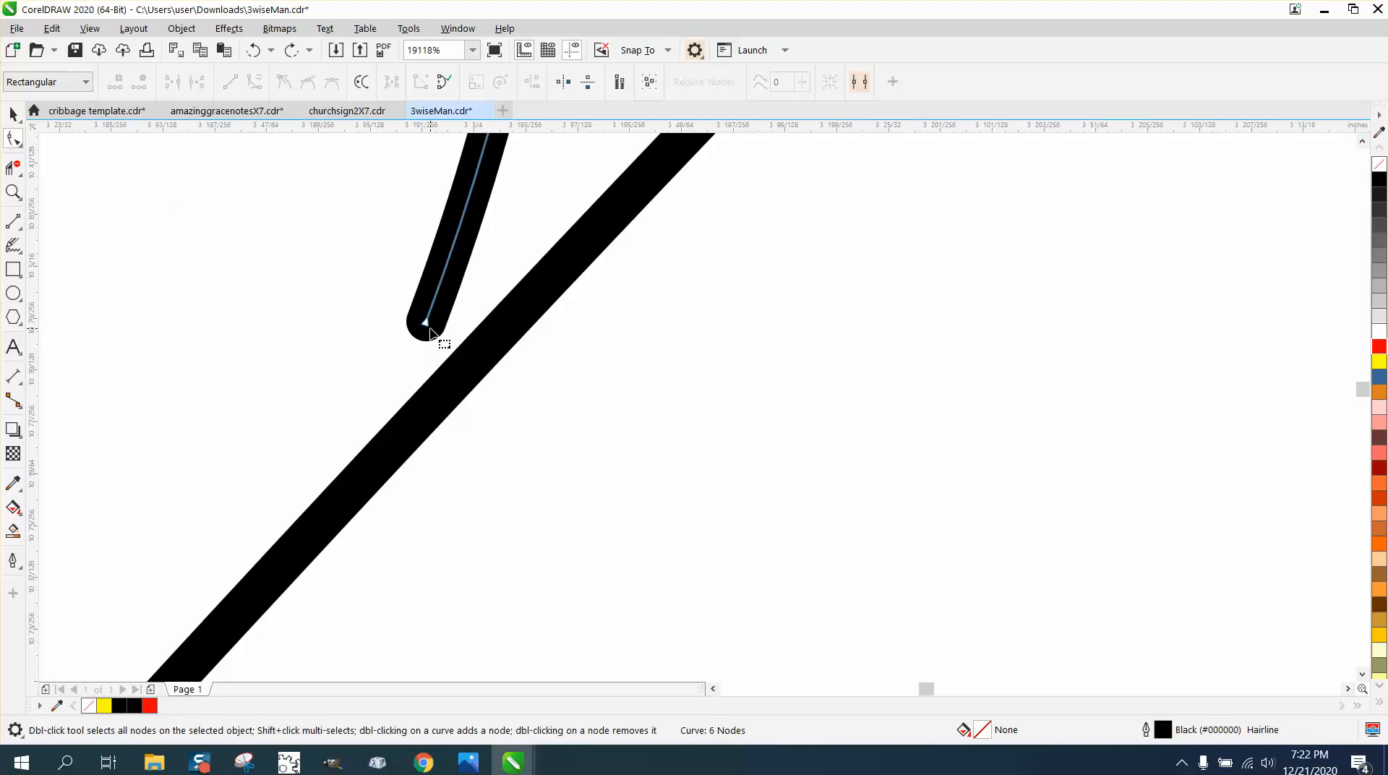
pyautogui.moveTo(427, 324); pyautogui.dragTo(485, 352)
pyautogui.scroll(-10, 484, 353)
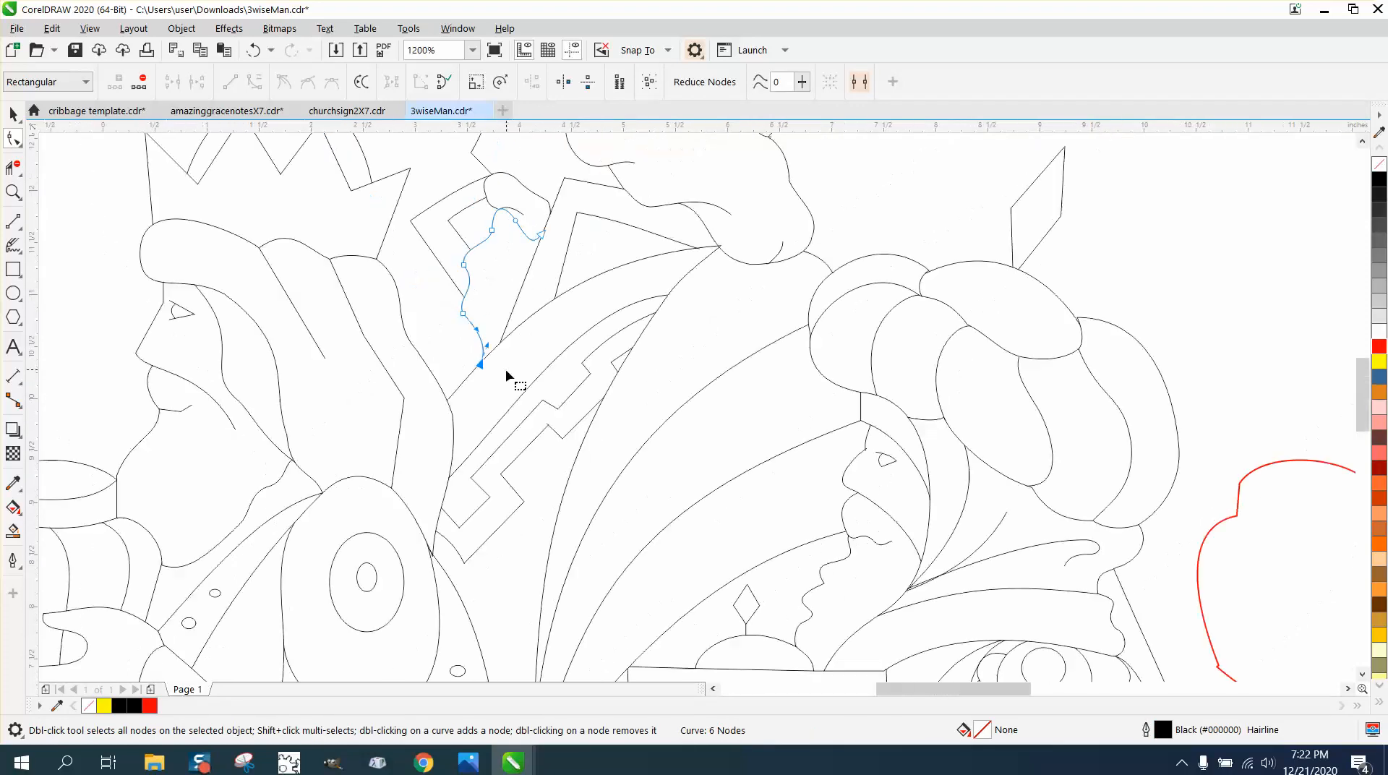
# Step: Delete the red boundary curve
pyautogui.scroll(-2, 509, 376)
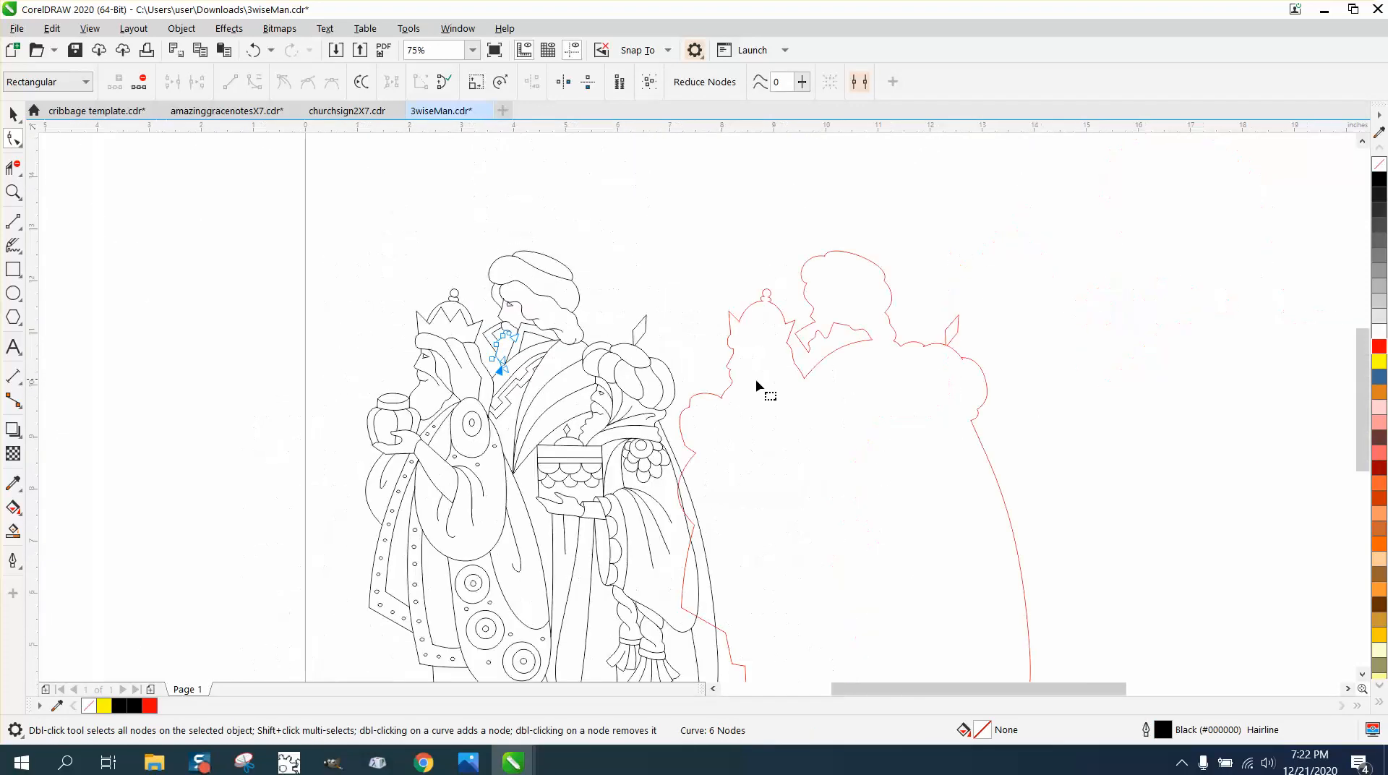
pyautogui.click(13, 114)
pyautogui.click(873, 339)
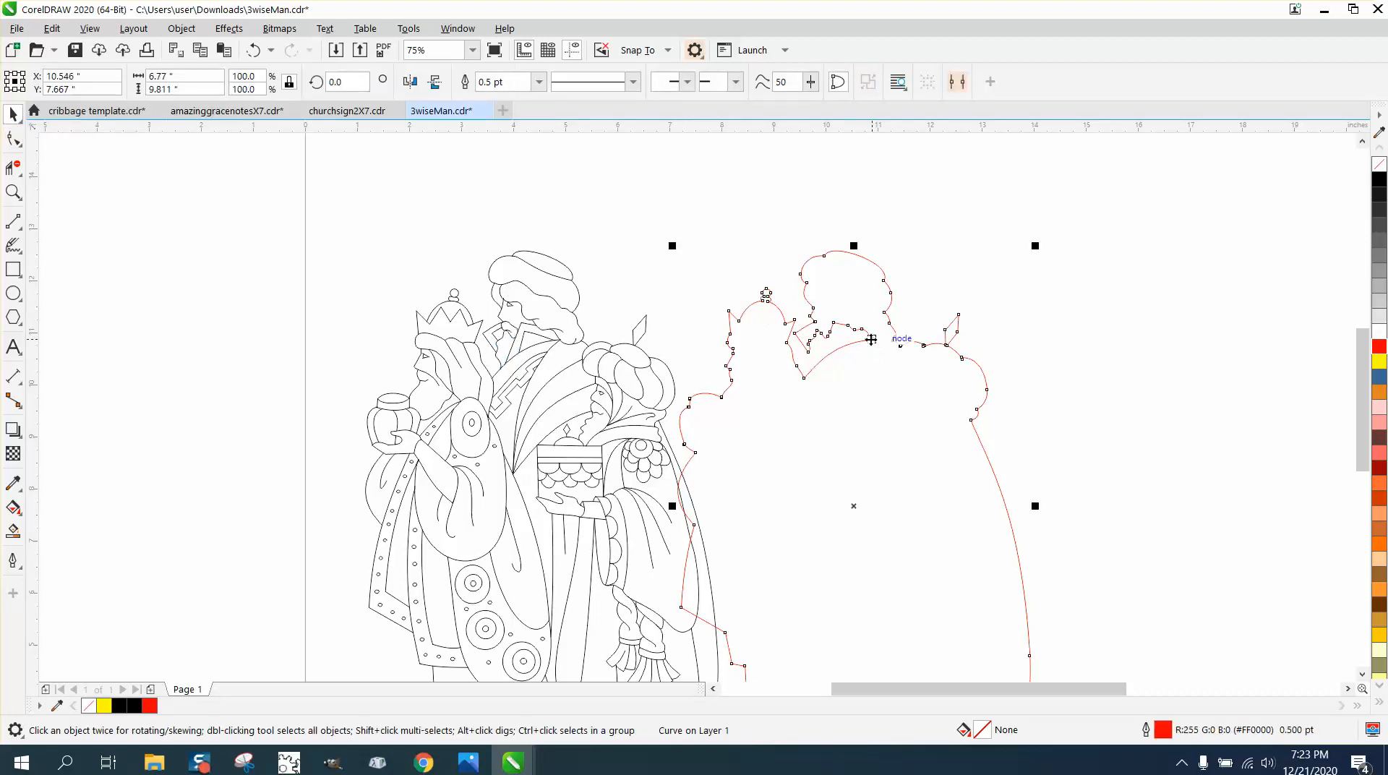
pyautogui.press('Delete')
# Step: Create a new boundary around the entire corrected wise men drawing and move it 9 inches to the right
pyautogui.scroll(-2, 748, 325)
pyautogui.moveTo(679, 473); pyautogui.dragTo(864, 577)
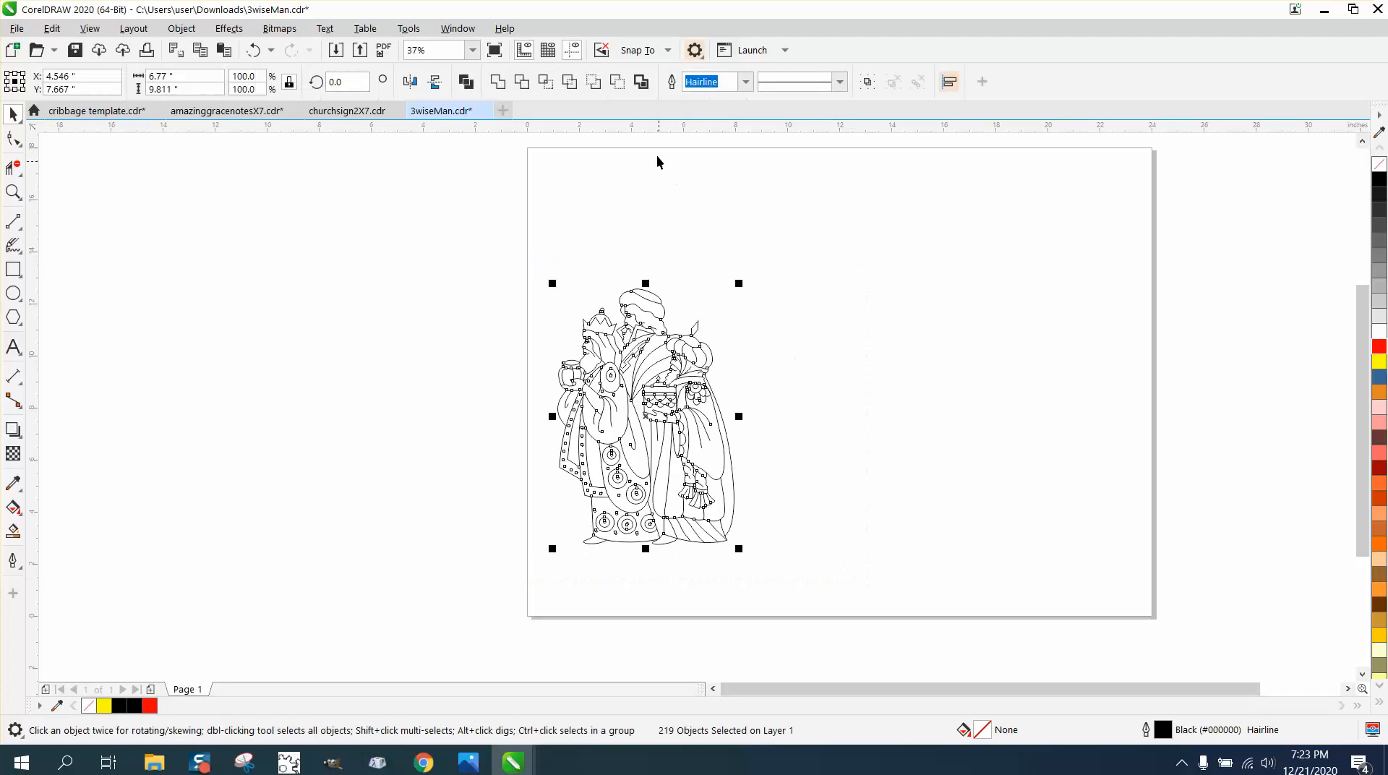
pyautogui.click(638, 81)
pyautogui.hotkey('shift', 'Right')
pyautogui.hotkey('shift', 'Right')
pyautogui.hotkey('shift', 'Right')
pyautogui.hotkey('shift', 'Right')
pyautogui.hotkey('shift', 'Right')
pyautogui.hotkey('shift', 'Right')
pyautogui.hotkey('shift', 'Right')
pyautogui.hotkey('shift', 'Right')
pyautogui.hotkey('shift', 'Right')
pyautogui.hotkey('shift', 'Right')
pyautogui.hotkey('shift', 'Right')
pyautogui.hotkey('shift', 'Right')
pyautogui.hotkey('shift', 'Right')
pyautogui.hotkey('shift', 'Right')
pyautogui.hotkey('shift', 'Right')
pyautogui.hotkey('shift', 'Right')
pyautogui.hotkey('shift', 'Right')
pyautogui.hotkey('shift', 'Right')
pyautogui.hotkey('shift', 'Right')
pyautogui.hotkey('shift', 'Right')
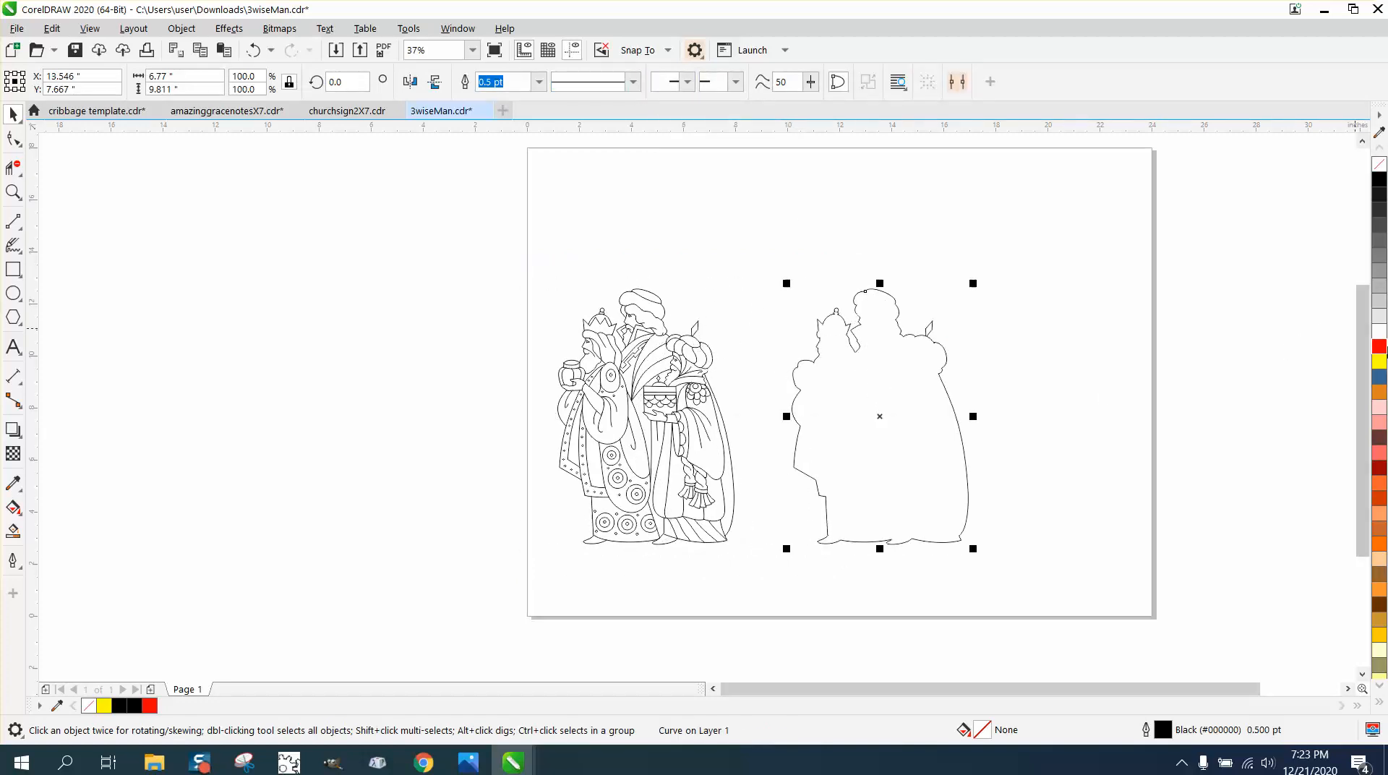
# Step: Give the new boundary curve a red outline with Hairline width
pyautogui.rightClick(1378, 350)
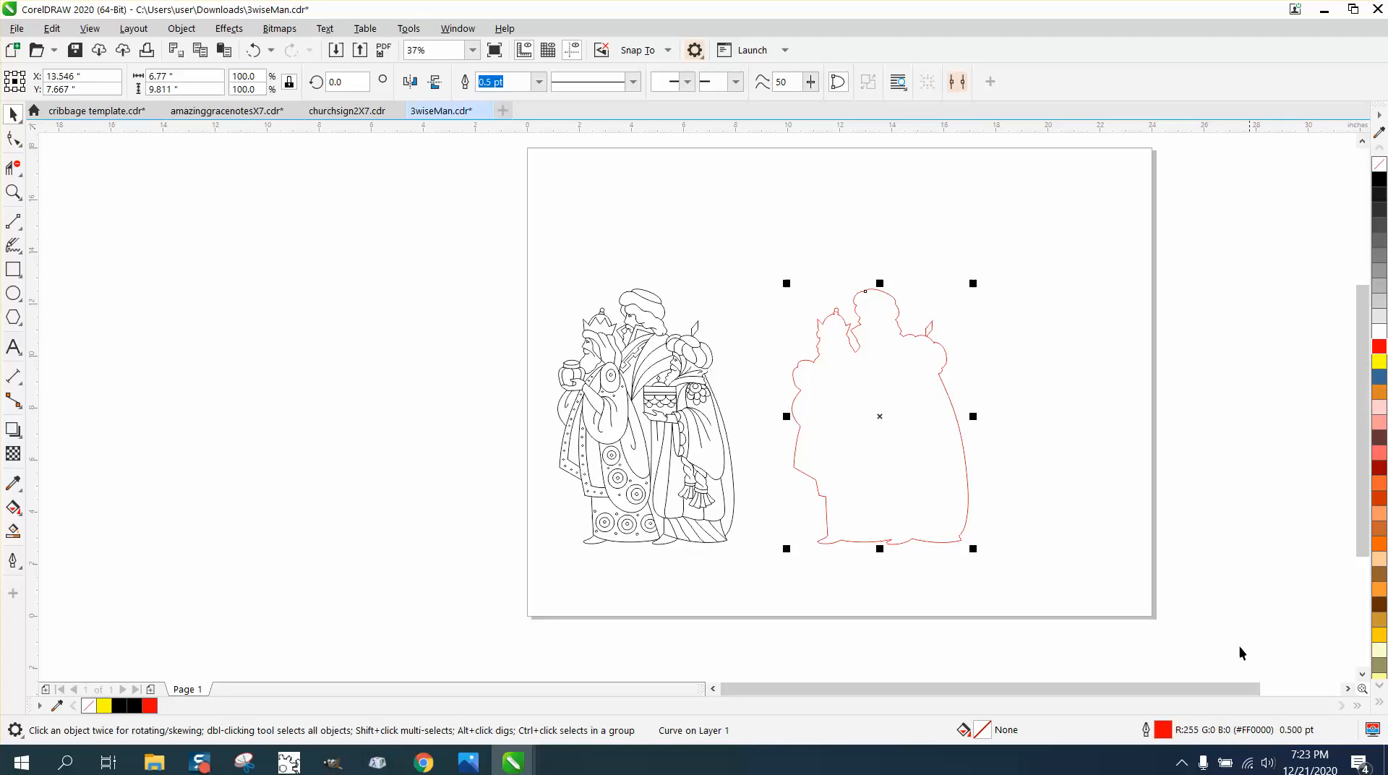
pyautogui.doubleClick(1162, 732)
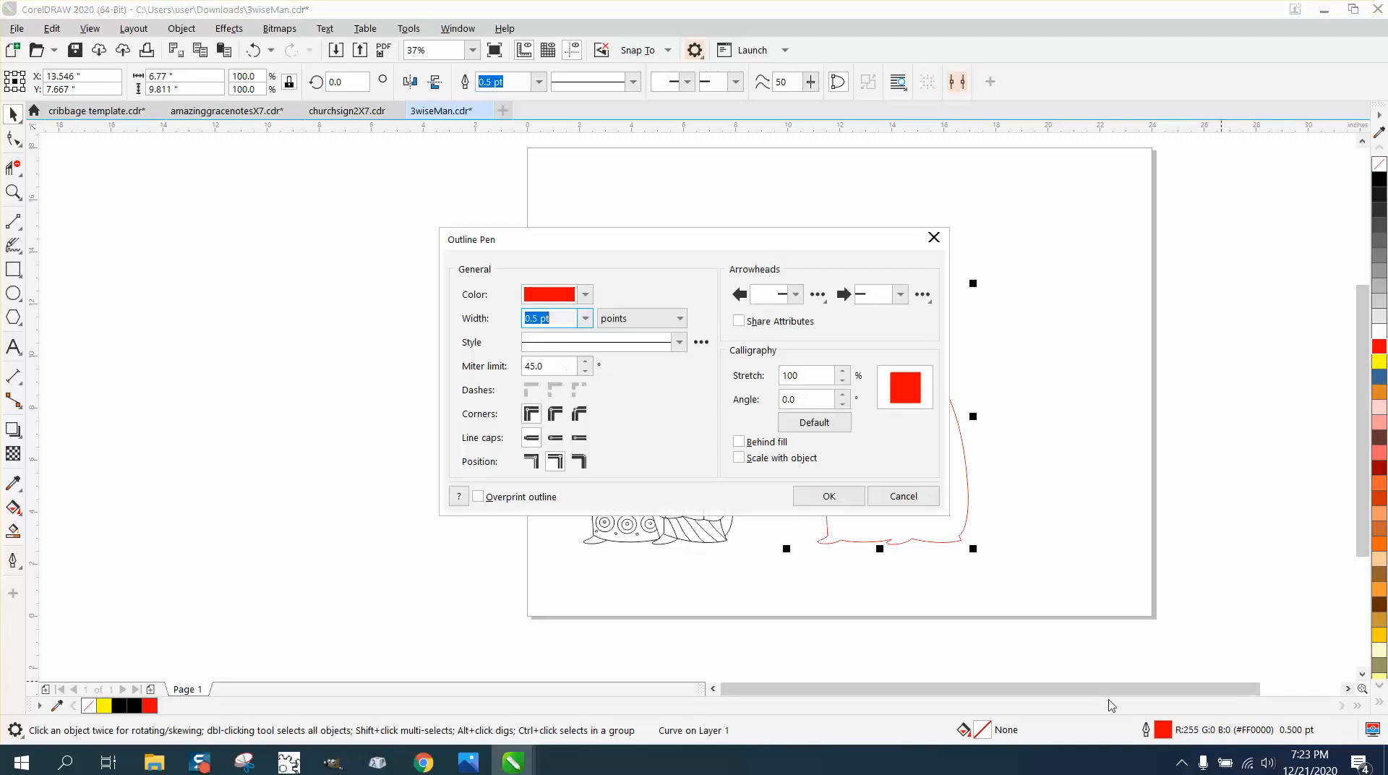
pyautogui.click(585, 318)
pyautogui.click(553, 348)
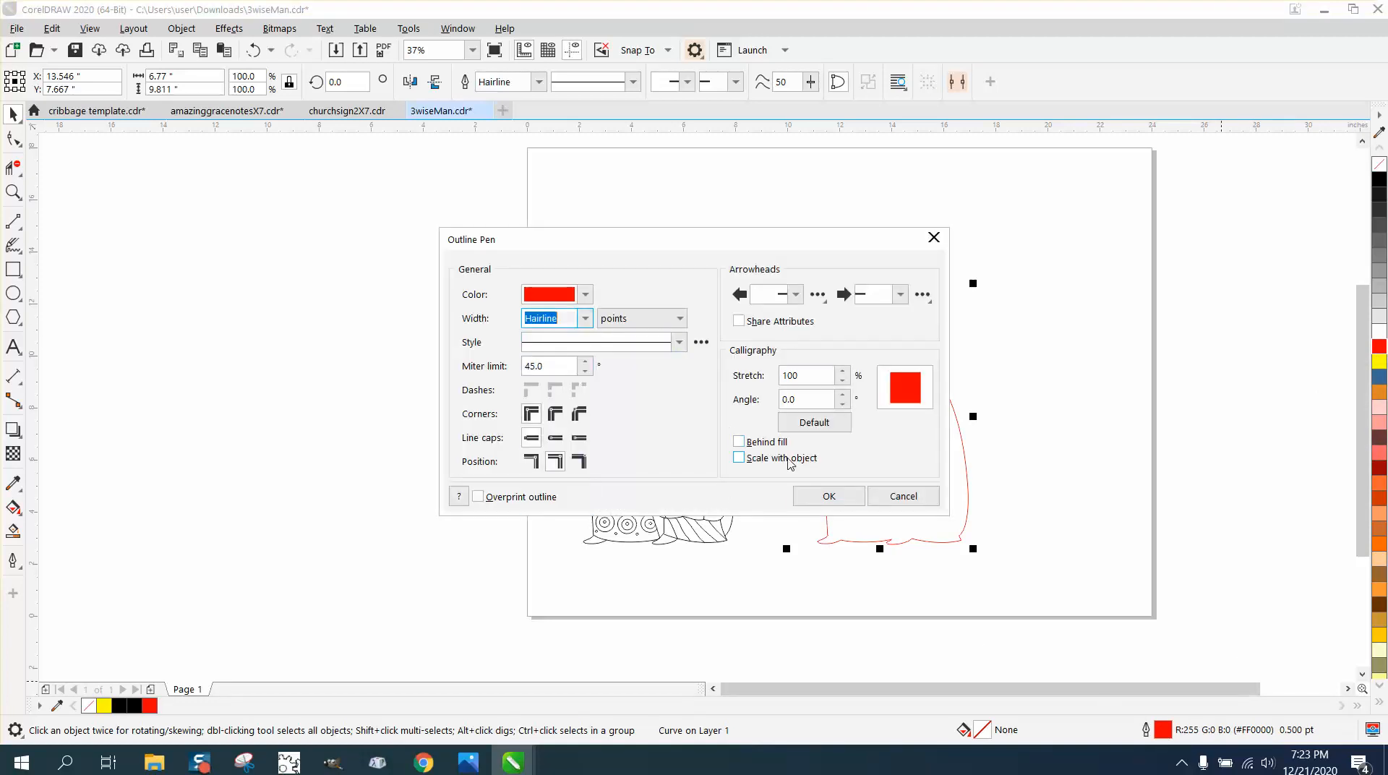
pyautogui.click(822, 496)
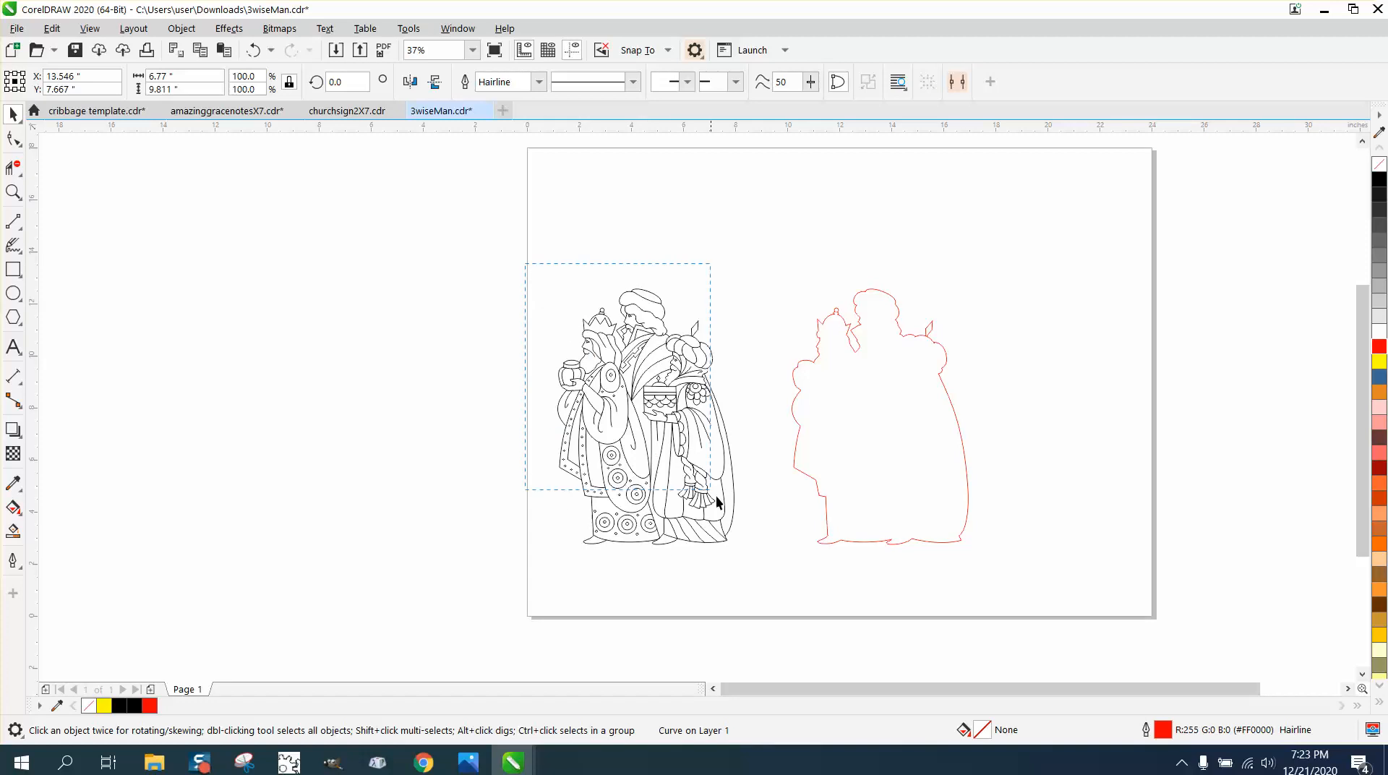
# Step: Set the outline width of all the wise men drawing's objects to 2.0 pt, keeping Scale with object enabled
pyautogui.moveTo(783, 562); pyautogui.dragTo(782, 571)
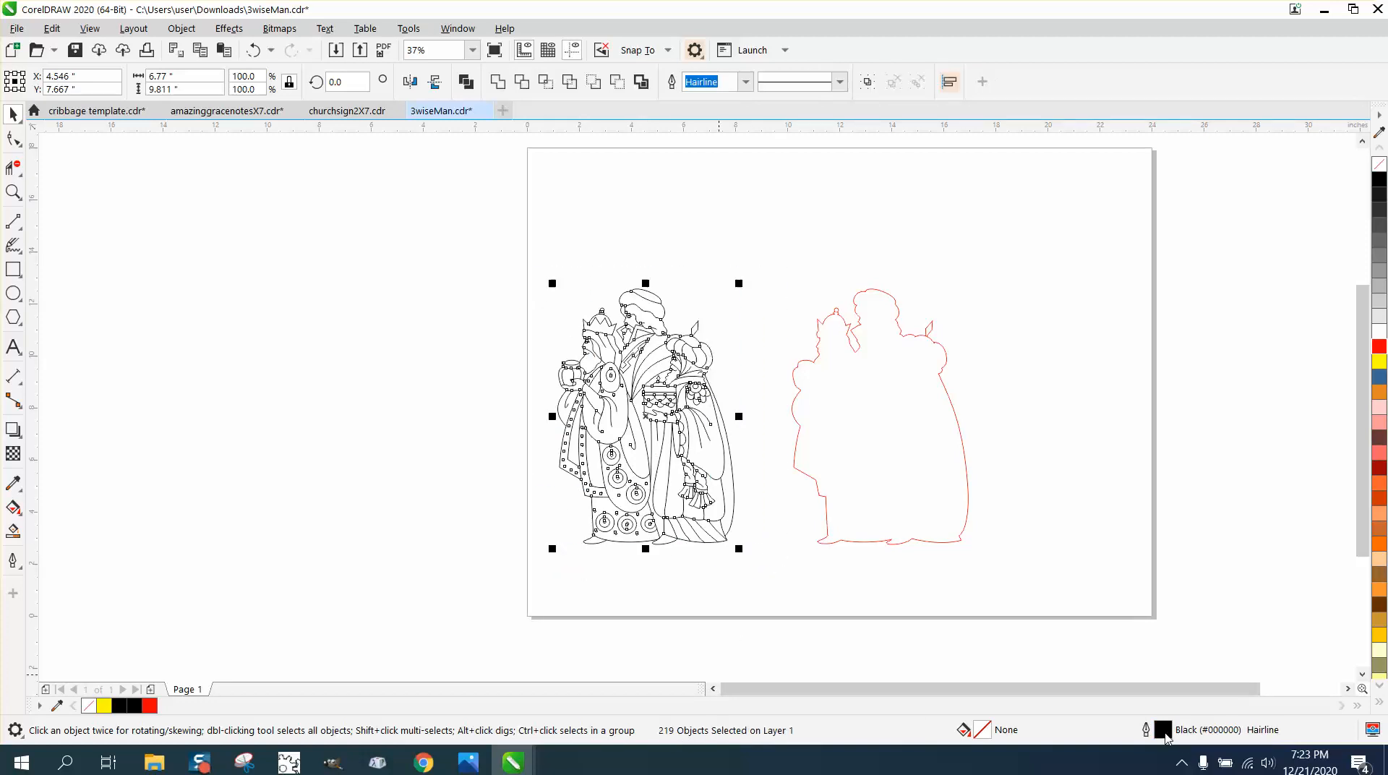
pyautogui.doubleClick(1157, 731)
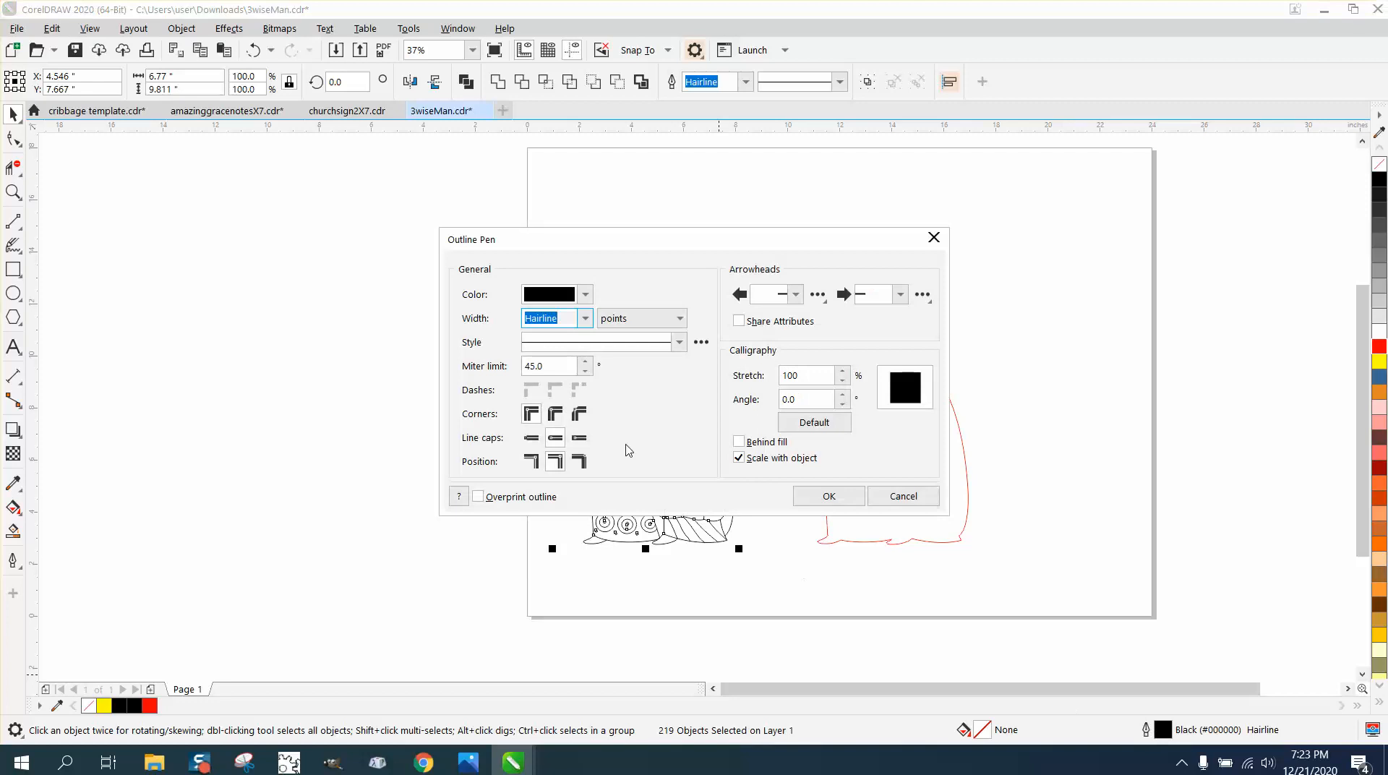
pyautogui.click(586, 320)
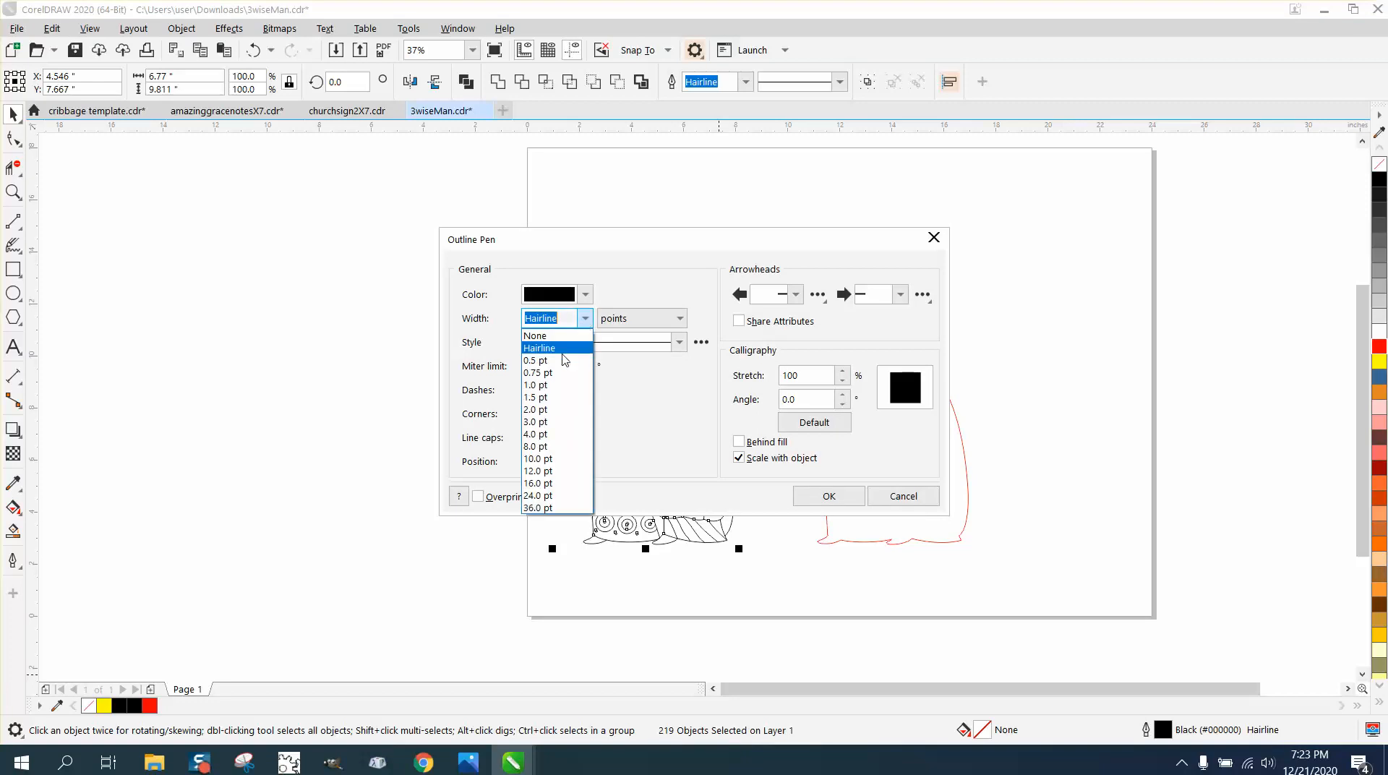
pyautogui.click(546, 399)
pyautogui.moveTo(660, 248); pyautogui.dragTo(856, 292)
pyautogui.click(786, 364)
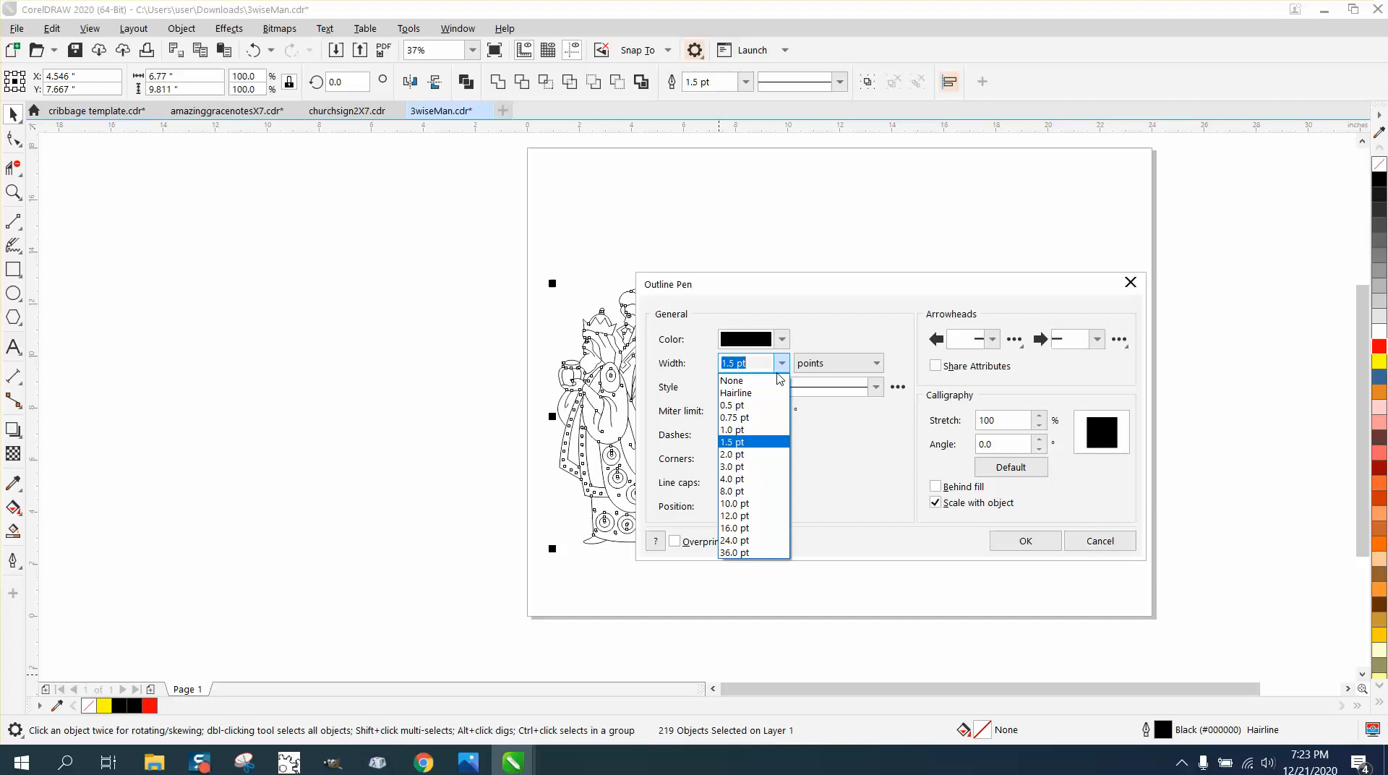
pyautogui.click(737, 455)
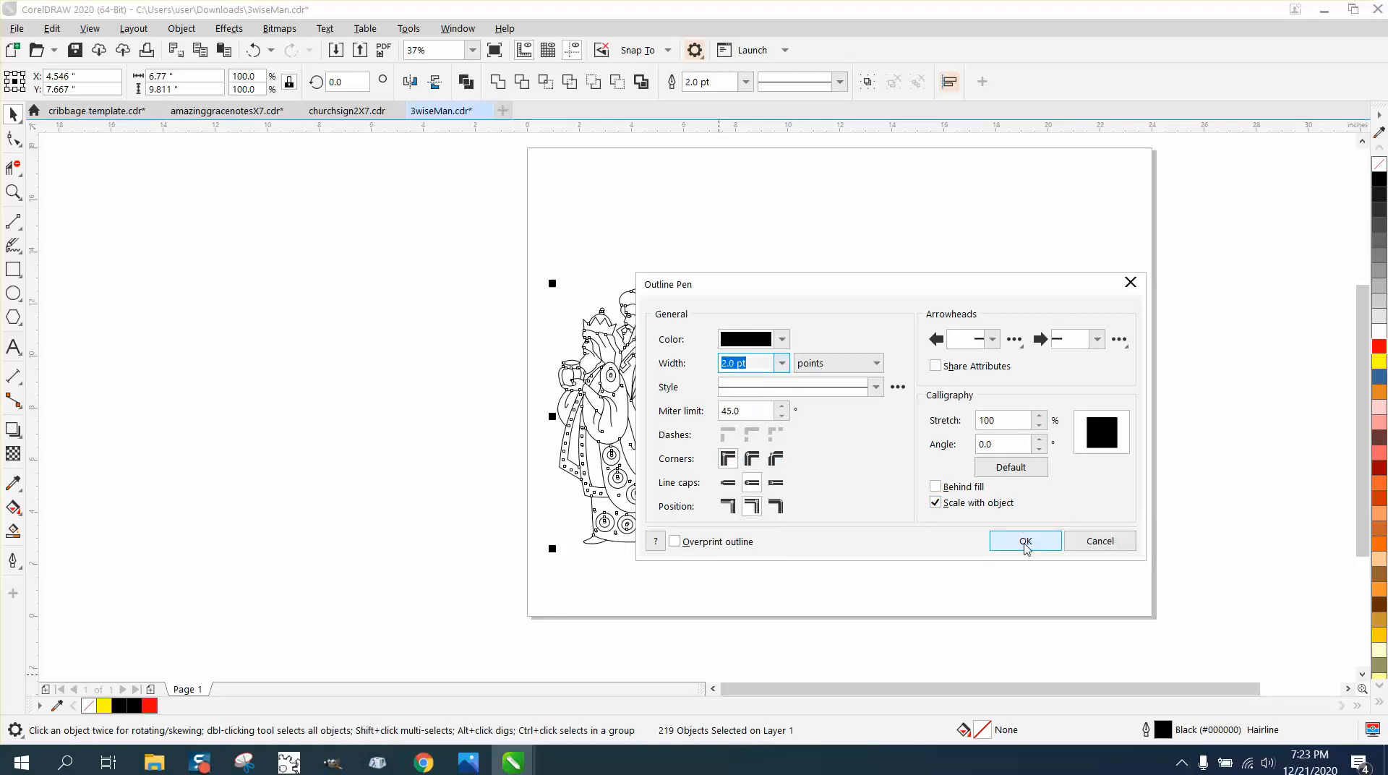
pyautogui.click(1023, 547)
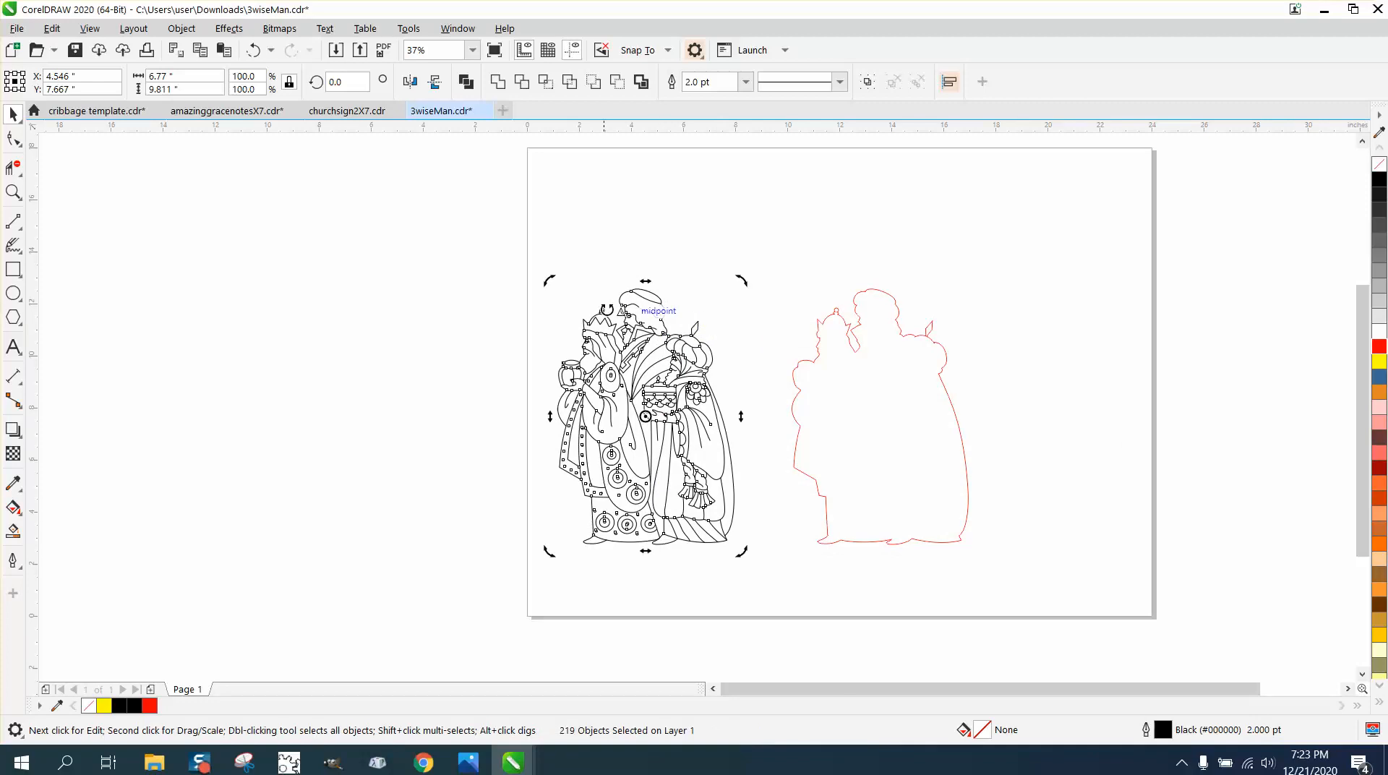
# Step: Try scaling the whole wise men drawing down to about 0.57 by 0.83 inches to check its line weight, and undo the scaling
pyautogui.moveTo(552, 282)
pyautogui.mouseDown()
pyautogui.moveTo(636, 365)
pyautogui.moveTo(711, 515)
pyautogui.mouseUp()
pyautogui.click(16, 195)
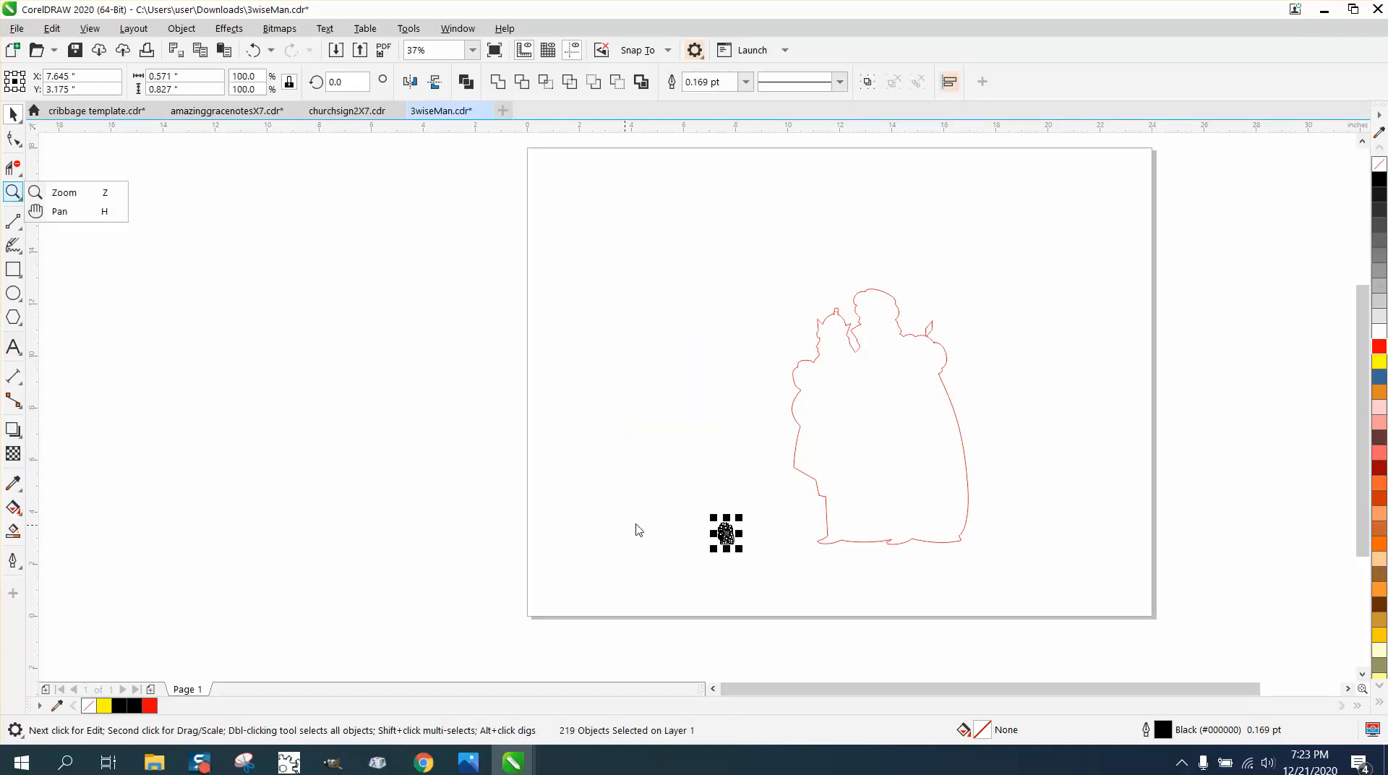
pyautogui.click(64, 193)
pyautogui.moveTo(709, 511); pyautogui.dragTo(782, 564)
pyautogui.moveTo(326, 246); pyautogui.dragTo(683, 476)
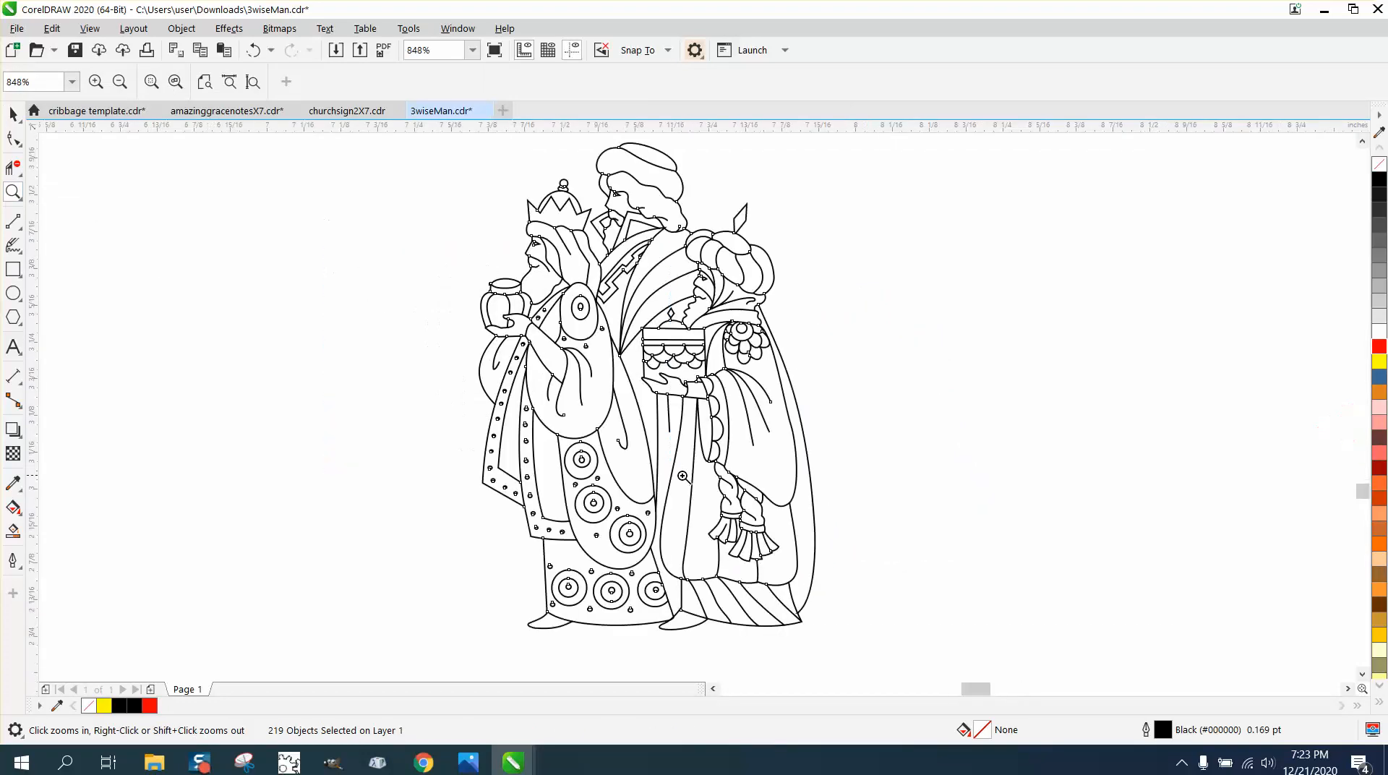
pyautogui.rightClick(686, 478)
pyautogui.click(13, 113)
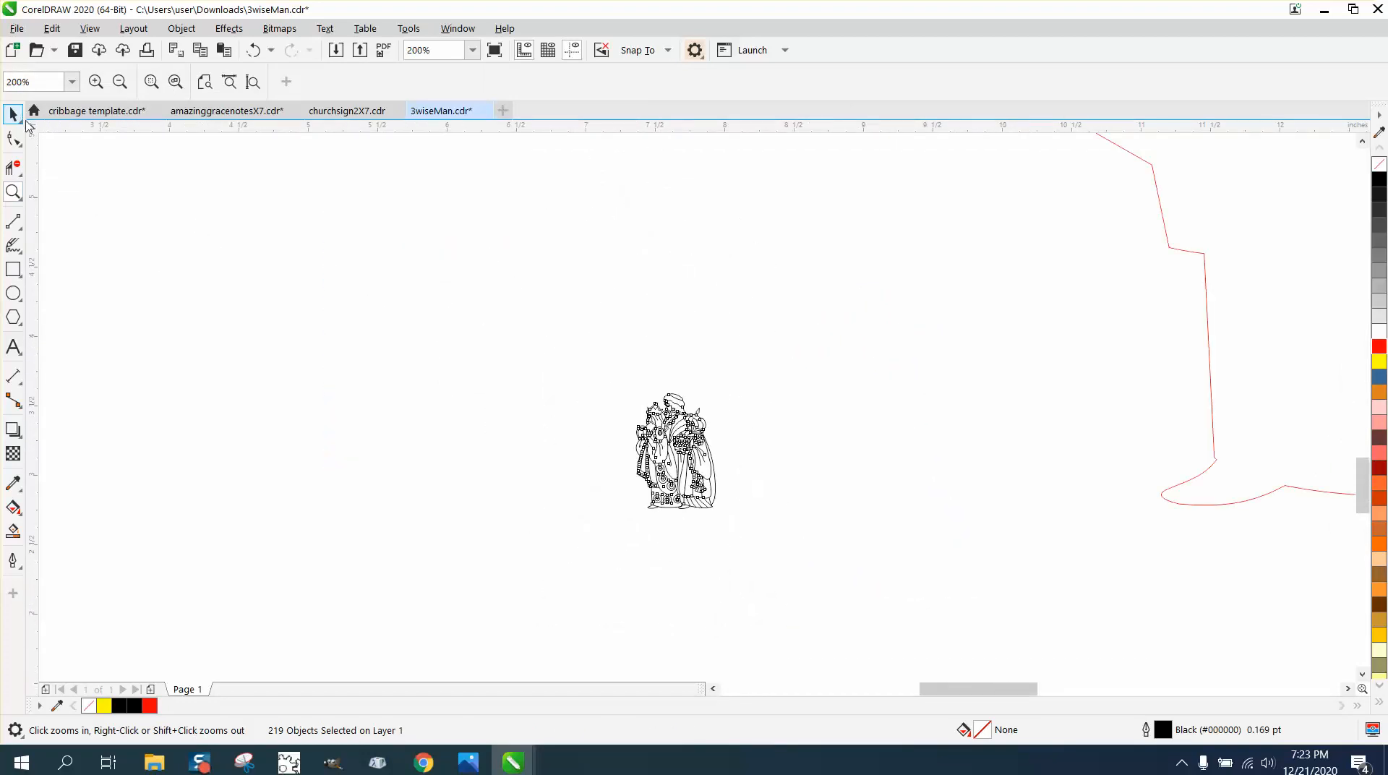
pyautogui.click(257, 51)
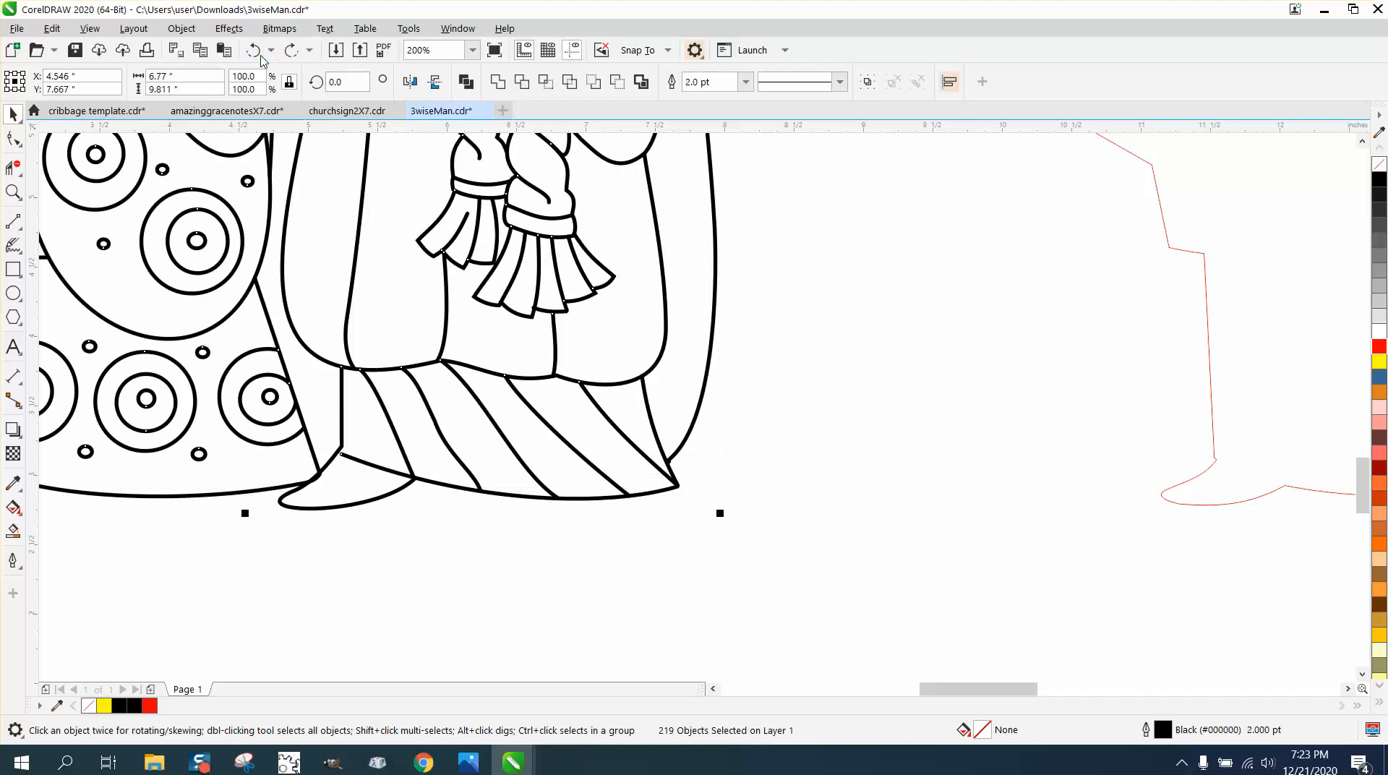
# Step: Align the red boundary curve over the wise men drawing and examine how it runs along the thick black outline
pyautogui.scroll(-2, 762, 373)
pyautogui.scroll(-1, 1002, 403)
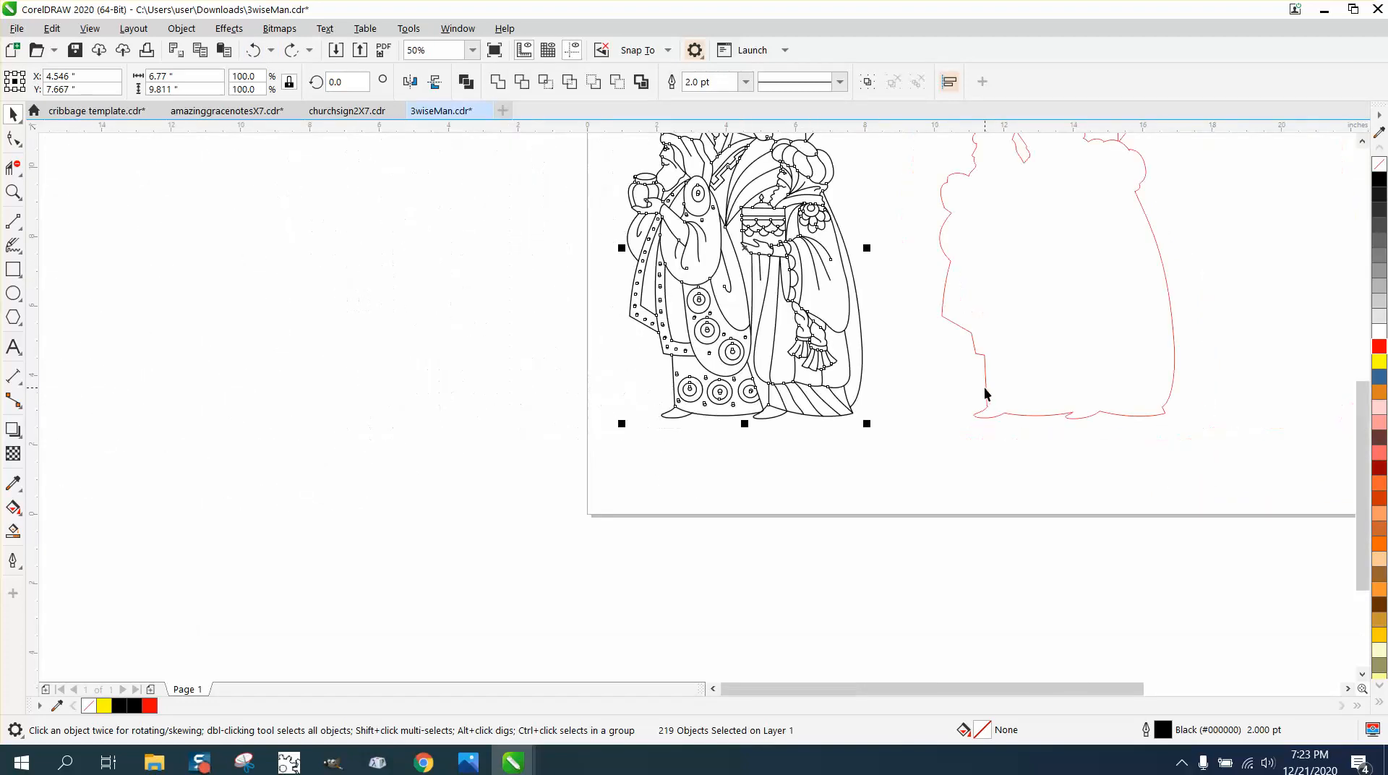
pyautogui.click(985, 394)
pyautogui.press('c')
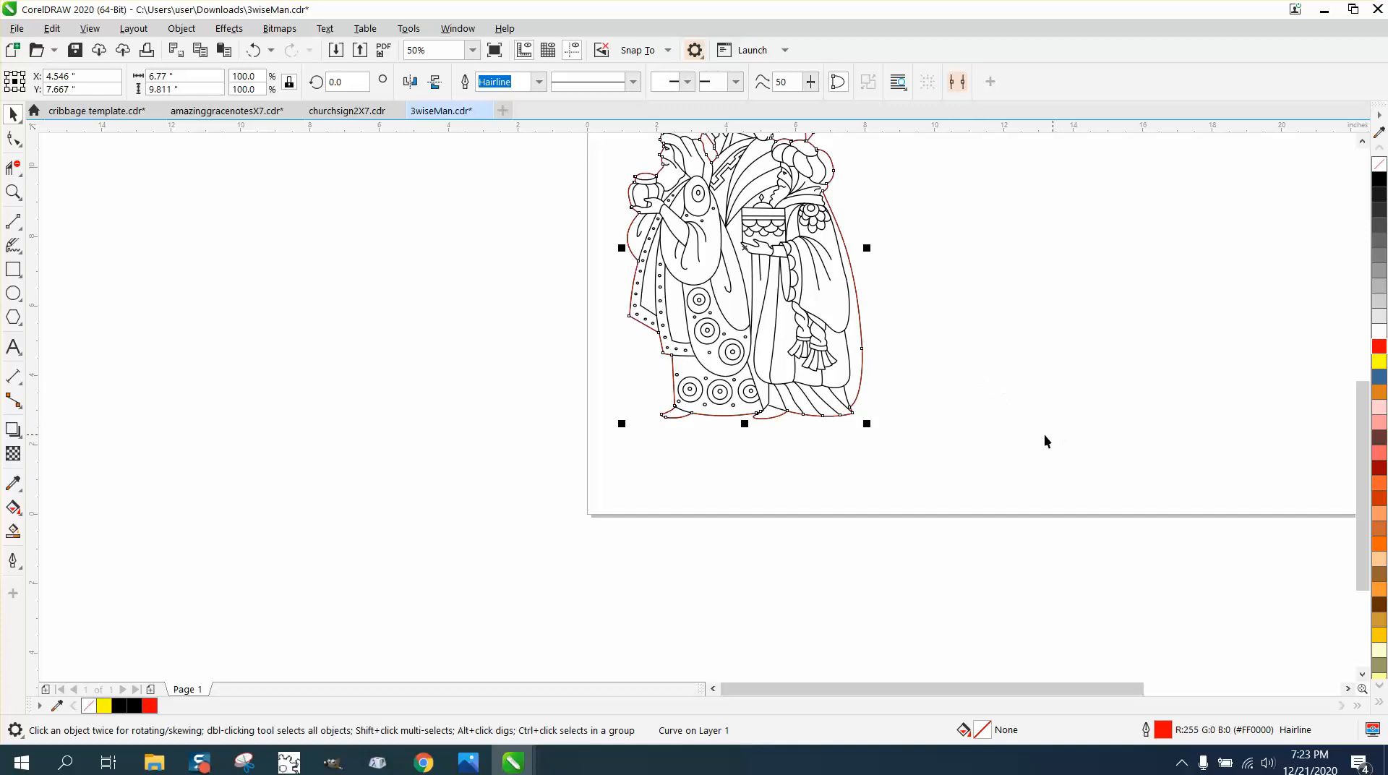
pyautogui.scroll(-1, 662, 400)
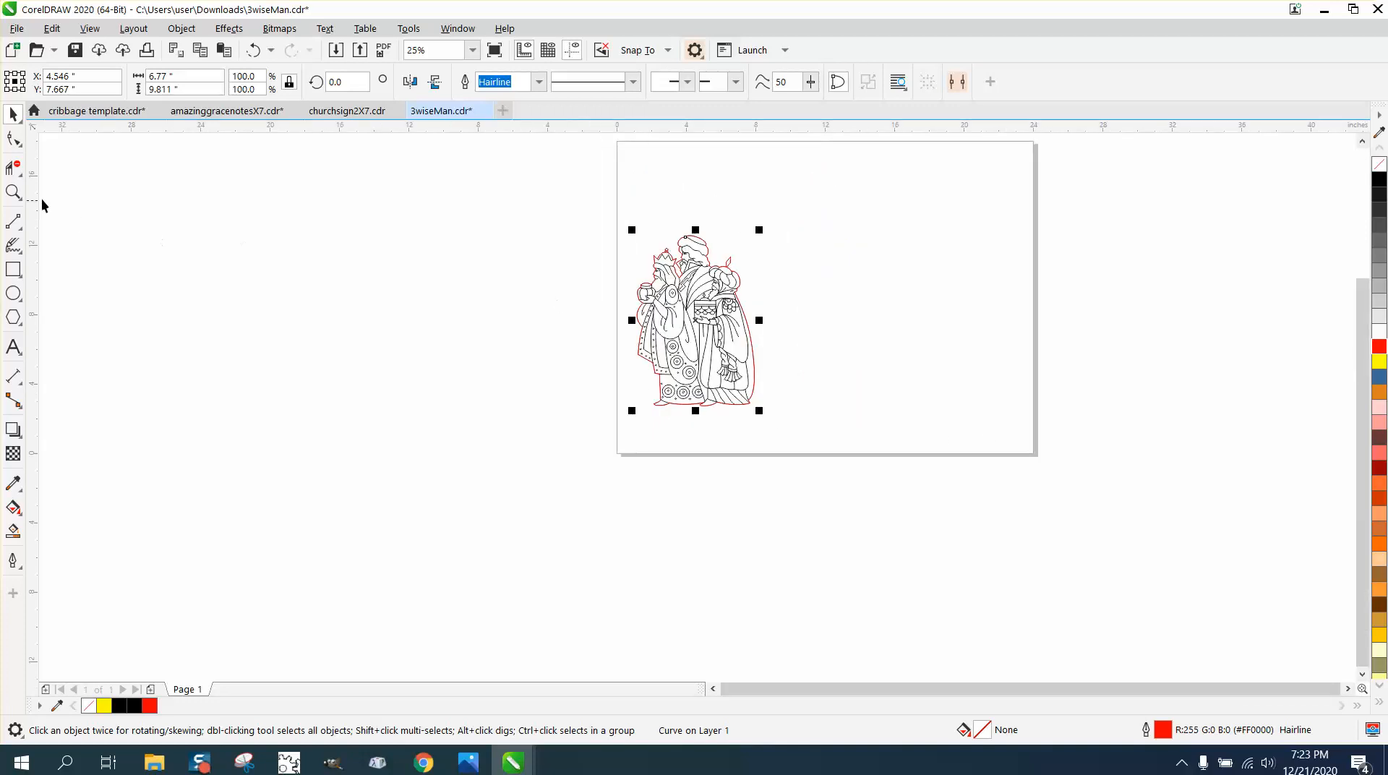
pyautogui.click(13, 191)
pyautogui.moveTo(640, 226); pyautogui.dragTo(769, 354)
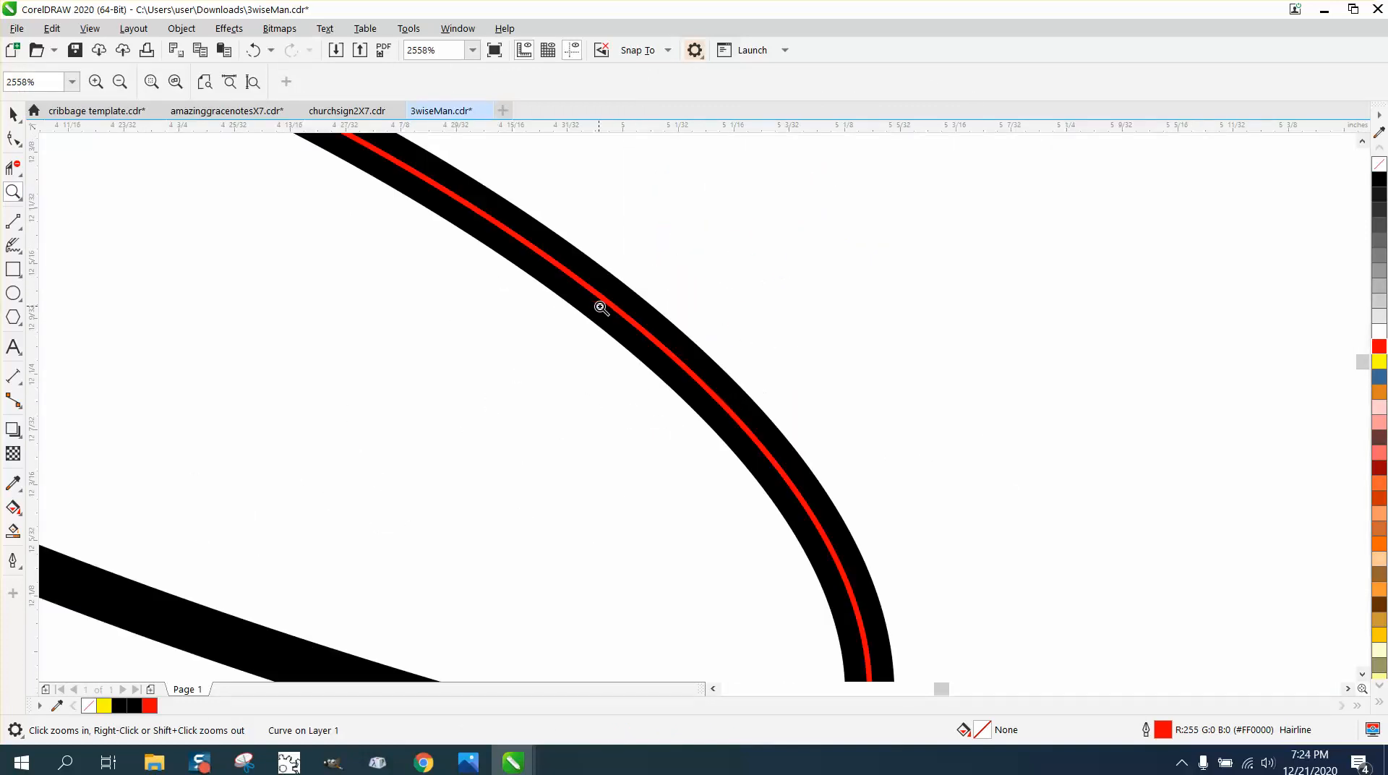
pyautogui.rightClick(611, 311)
pyautogui.rightClick(607, 305)
pyautogui.rightClick(606, 307)
# Step: Move the red boundary curve 9 inches to the right, clear of the drawing
pyautogui.click(13, 113)
pyautogui.press('Right')
pyautogui.press('Right')
pyautogui.press('Right')
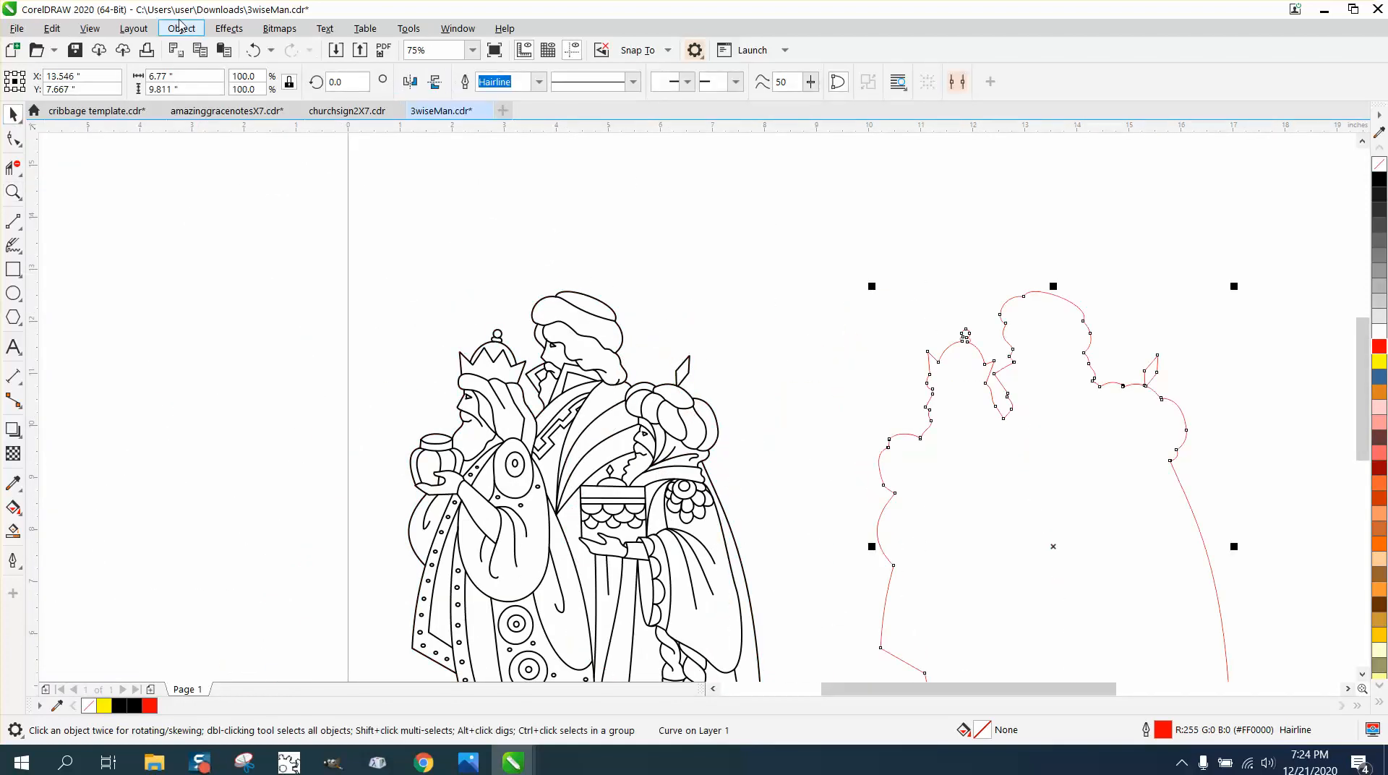
# Step: Apply an outside contour with 1 step and a 0.1-inch offset to the red boundary, and break the contour apart
pyautogui.click(229, 29)
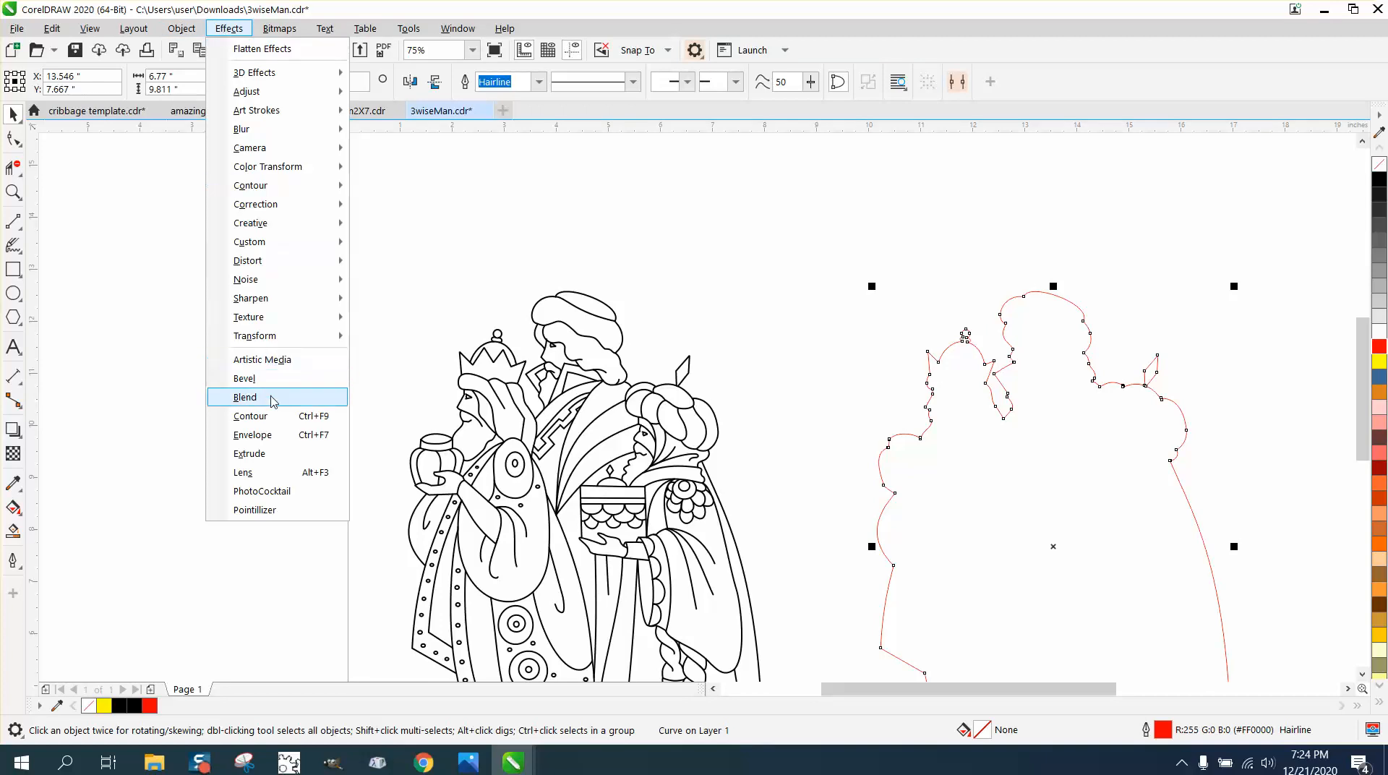
pyautogui.click(251, 416)
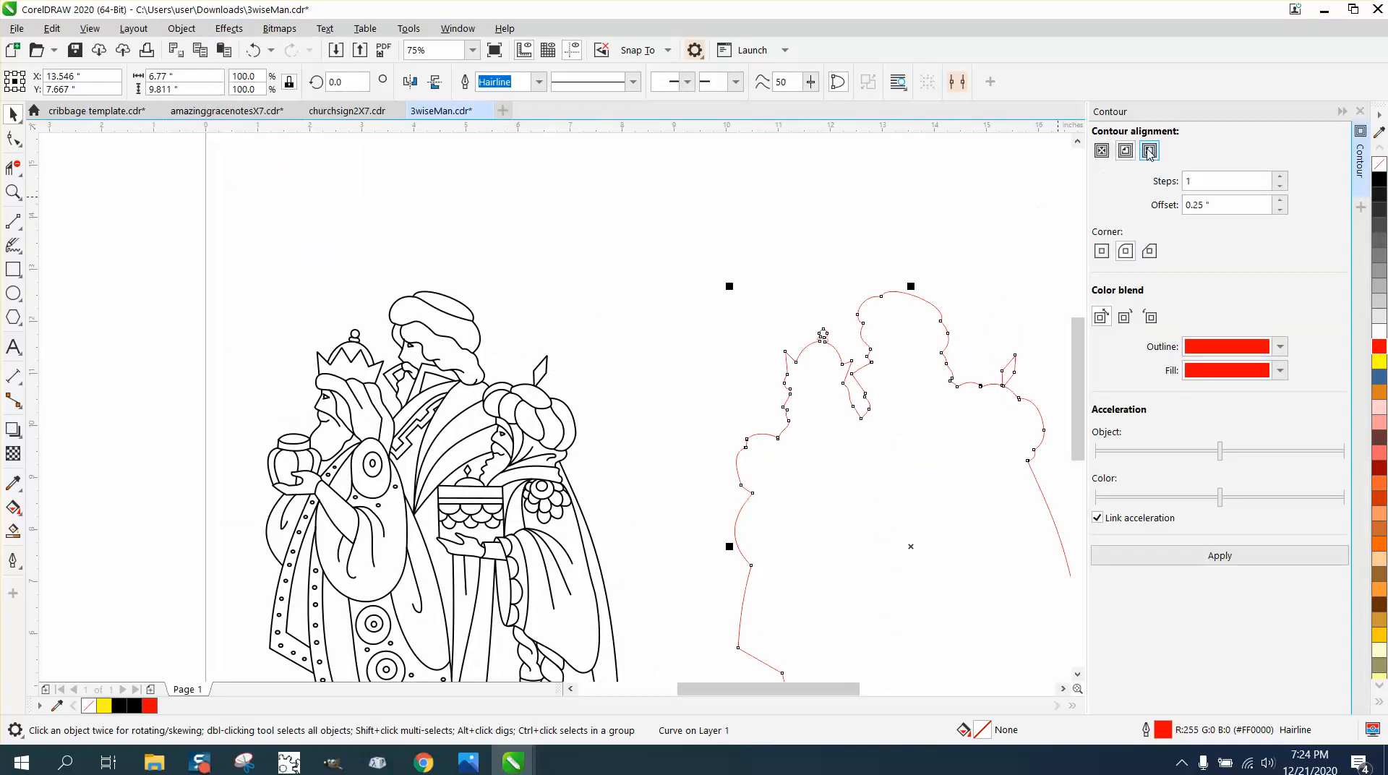
pyautogui.click(1229, 205)
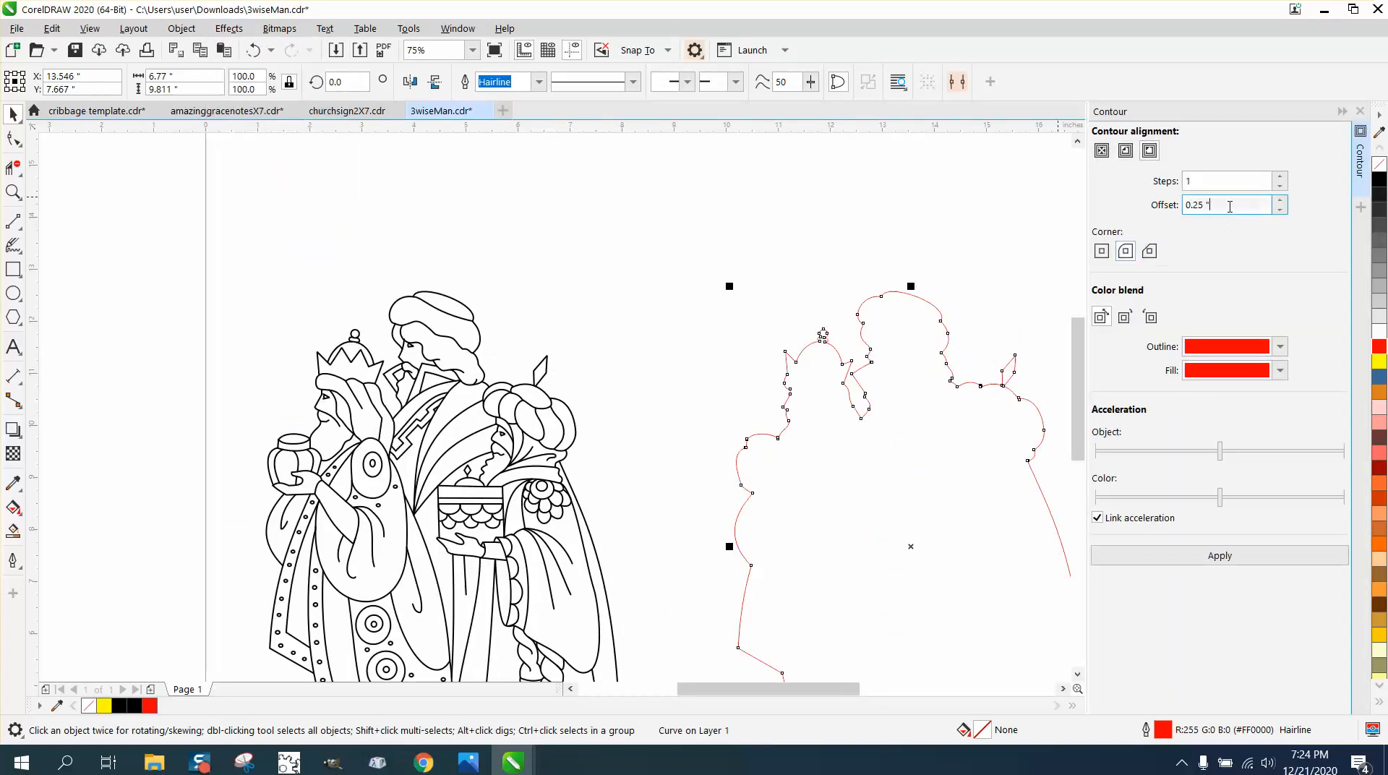
pyautogui.write('.1')
pyautogui.click(1218, 555)
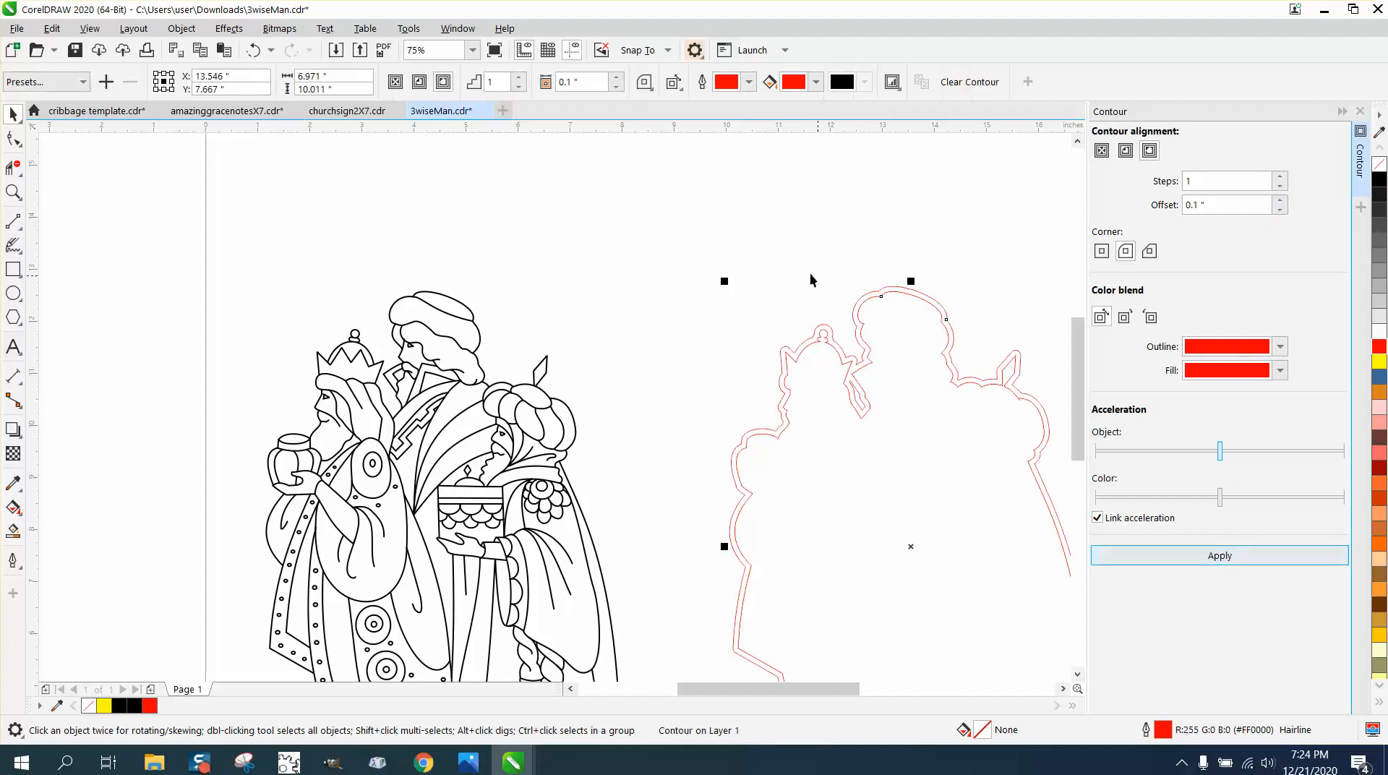
pyautogui.click(181, 28)
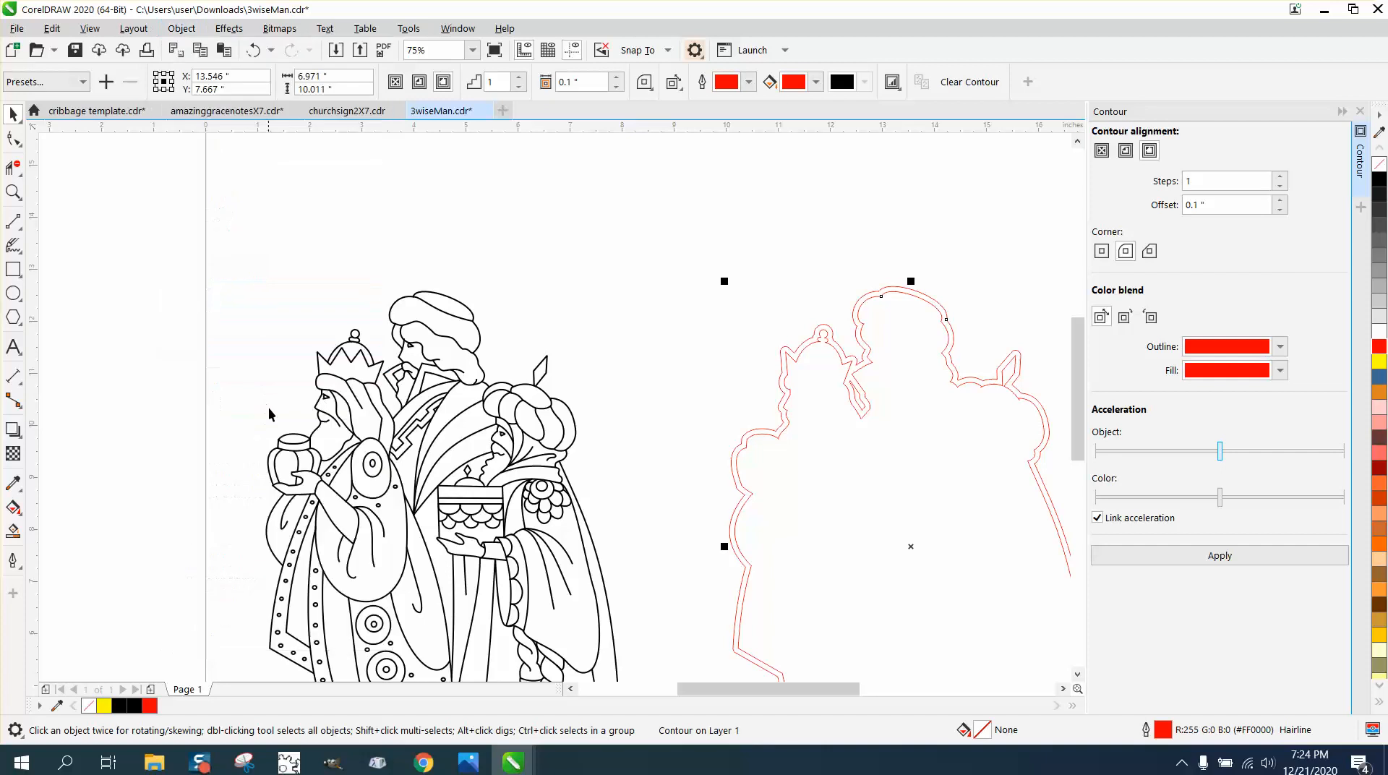
pyautogui.click(263, 415)
# Step: Move the original inner boundary 9 inches to the right and the offset curve 9 inches to the left, around the drawing
pyautogui.click(901, 437)
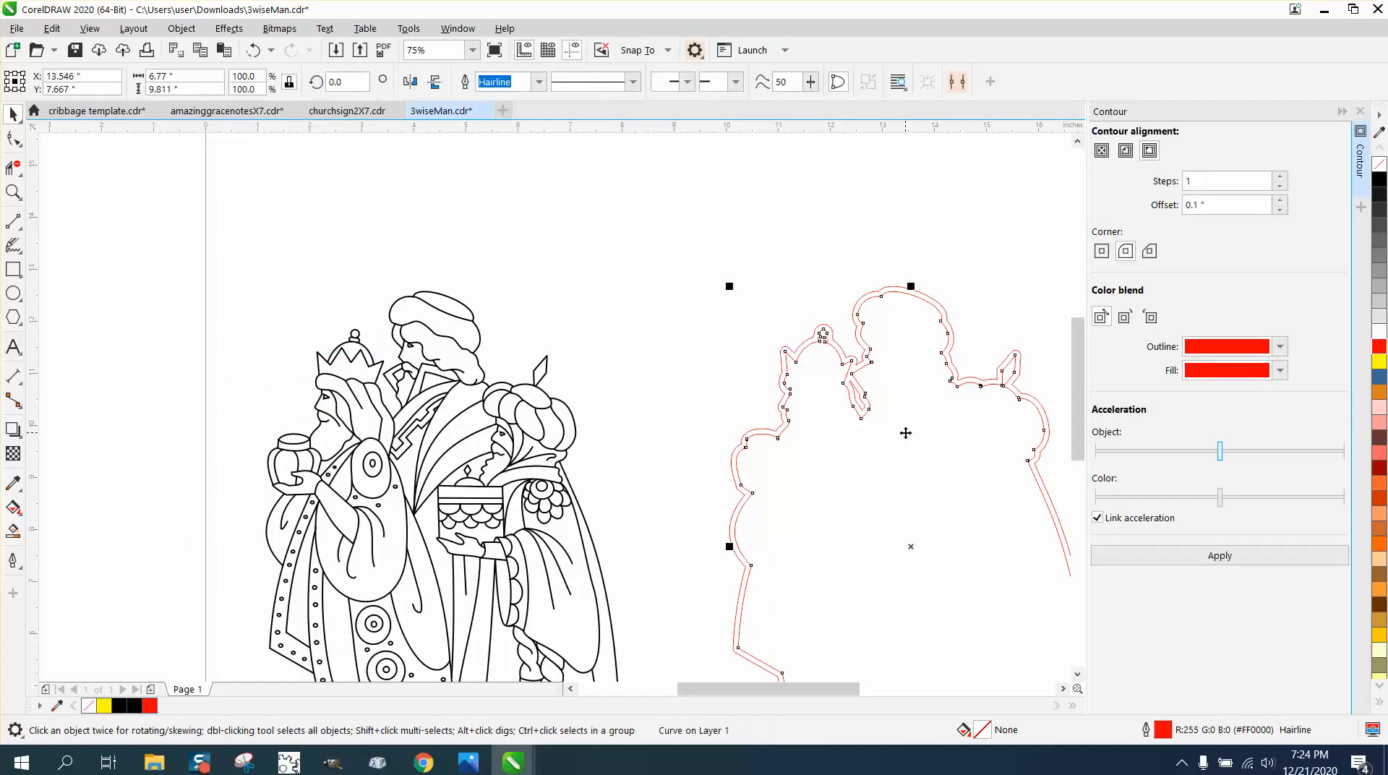
pyautogui.hotkey('shift', 'Right')
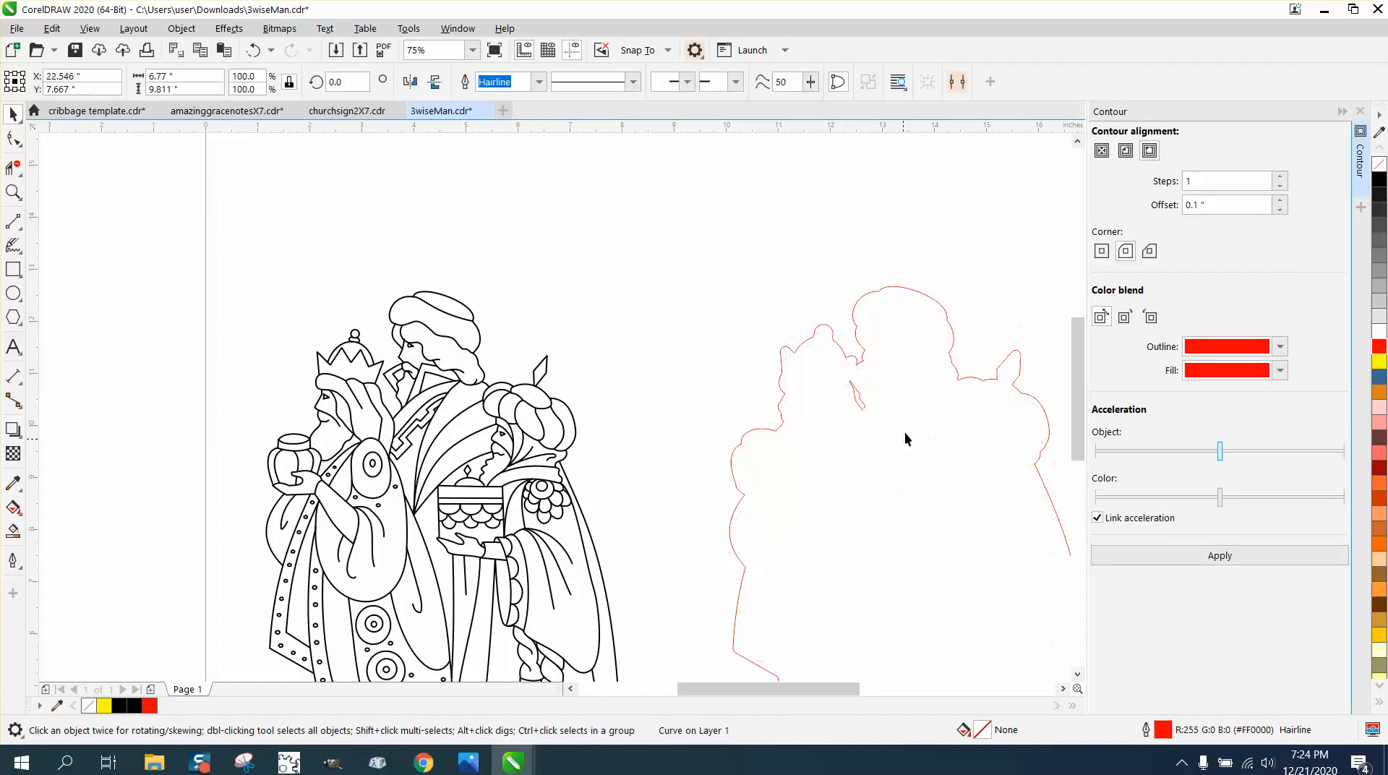
pyautogui.hotkey('shift', 'Left')
pyautogui.hotkey('shift', 'Left')
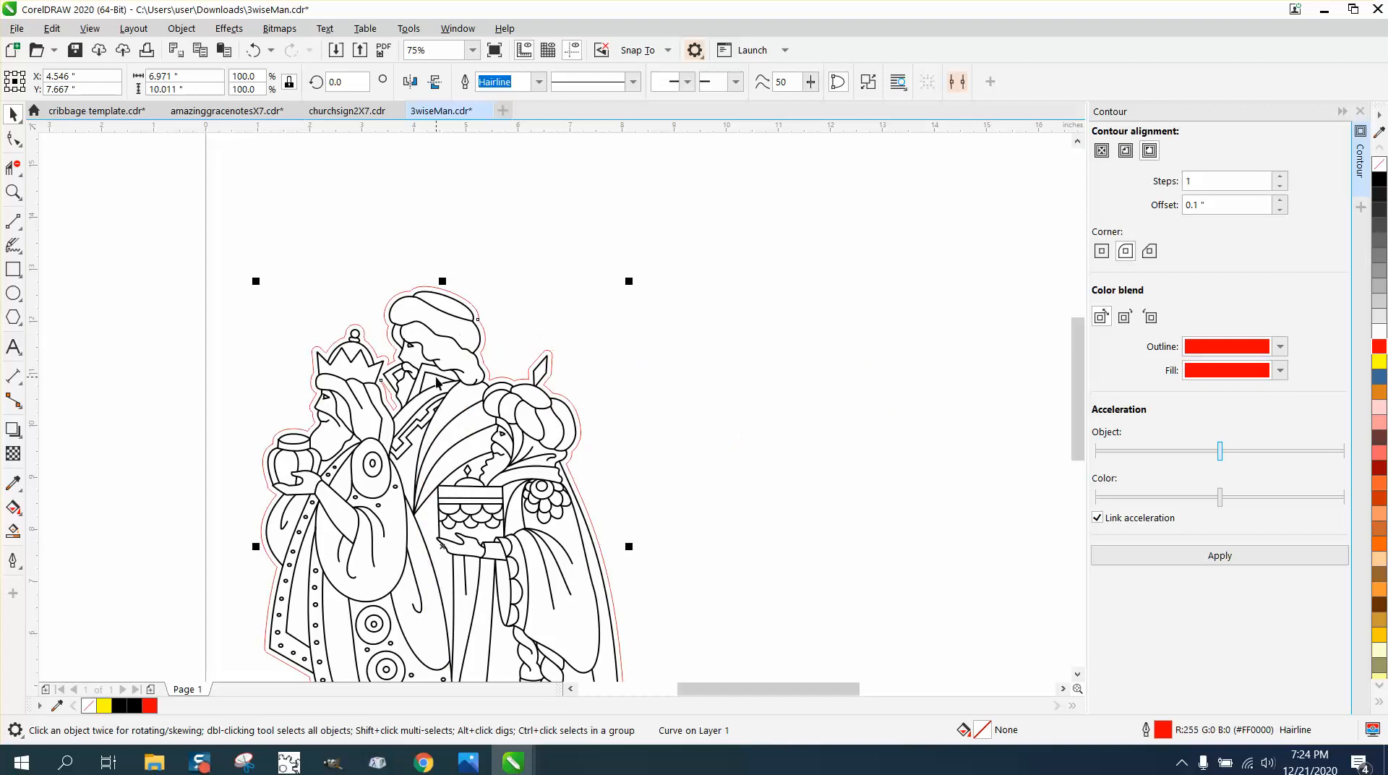
# Step: Break the offset curve apart and delete its small leftover piece between the crowned man's hair and his neighbor's collar
pyautogui.scroll(-1, 427, 351)
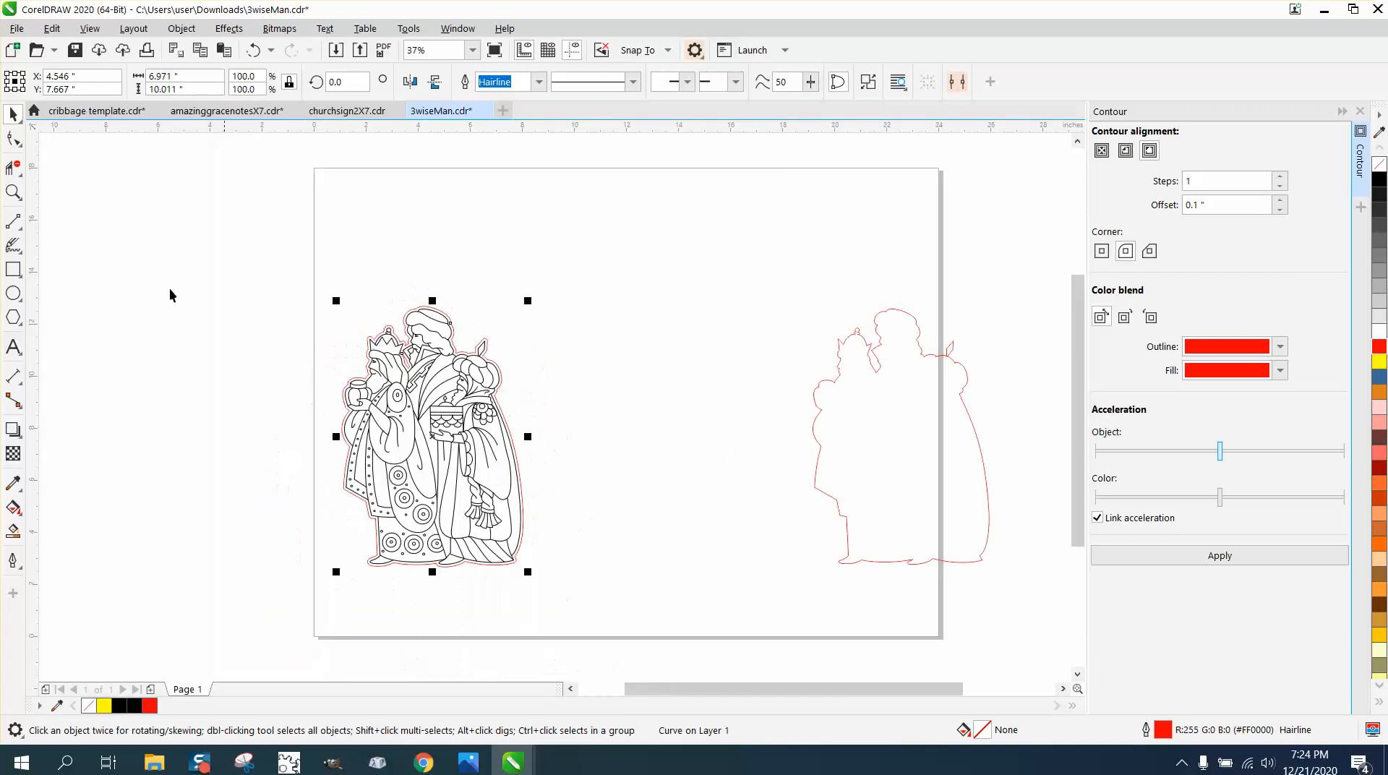
pyautogui.click(13, 191)
pyautogui.moveTo(383, 340); pyautogui.dragTo(493, 409)
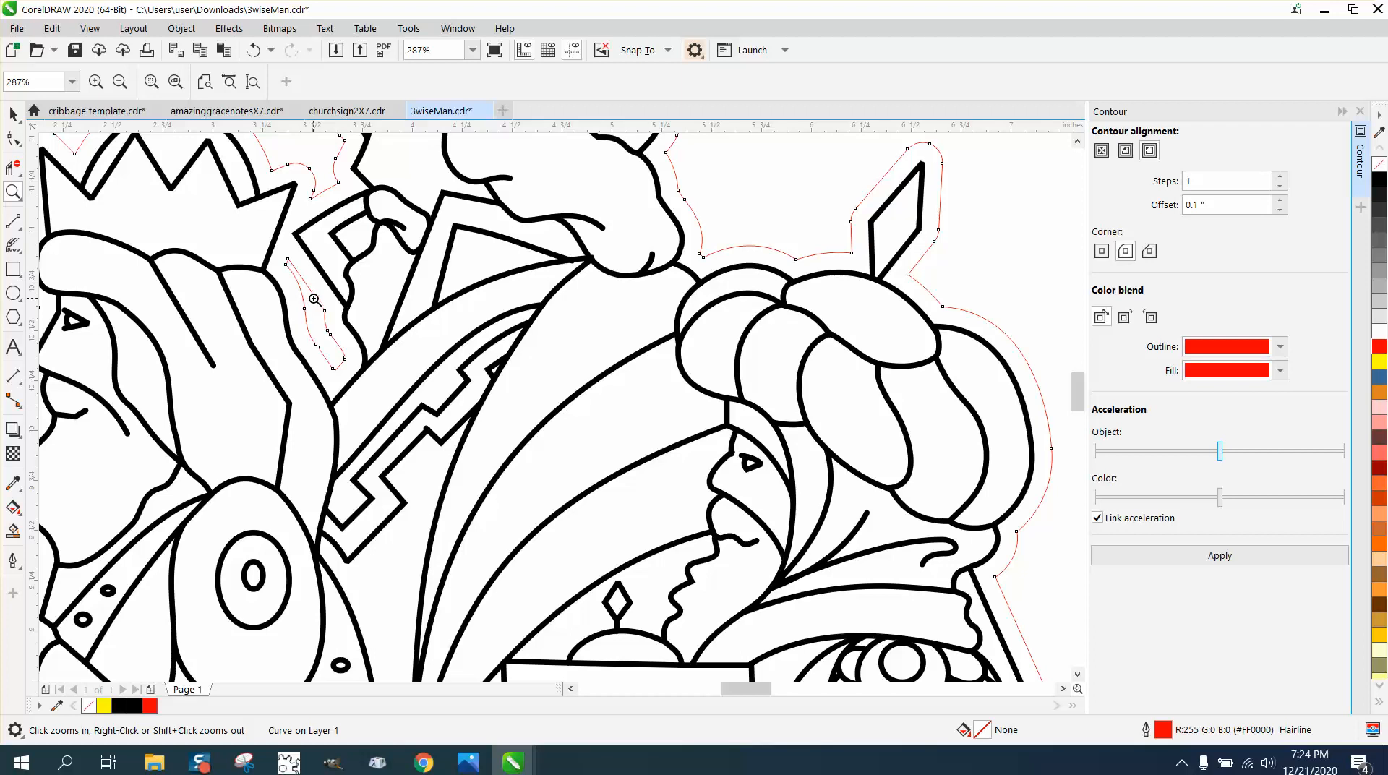
pyautogui.click(13, 113)
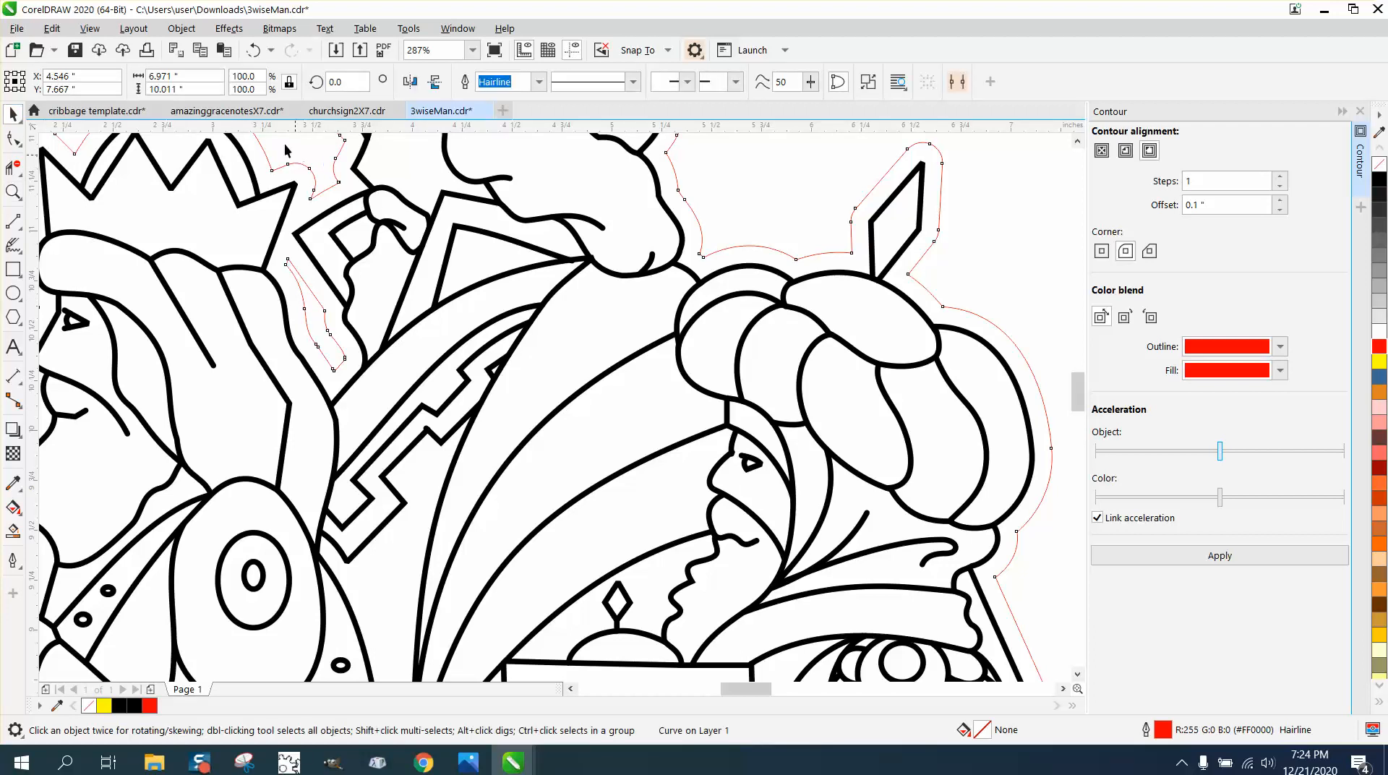
pyautogui.click(182, 28)
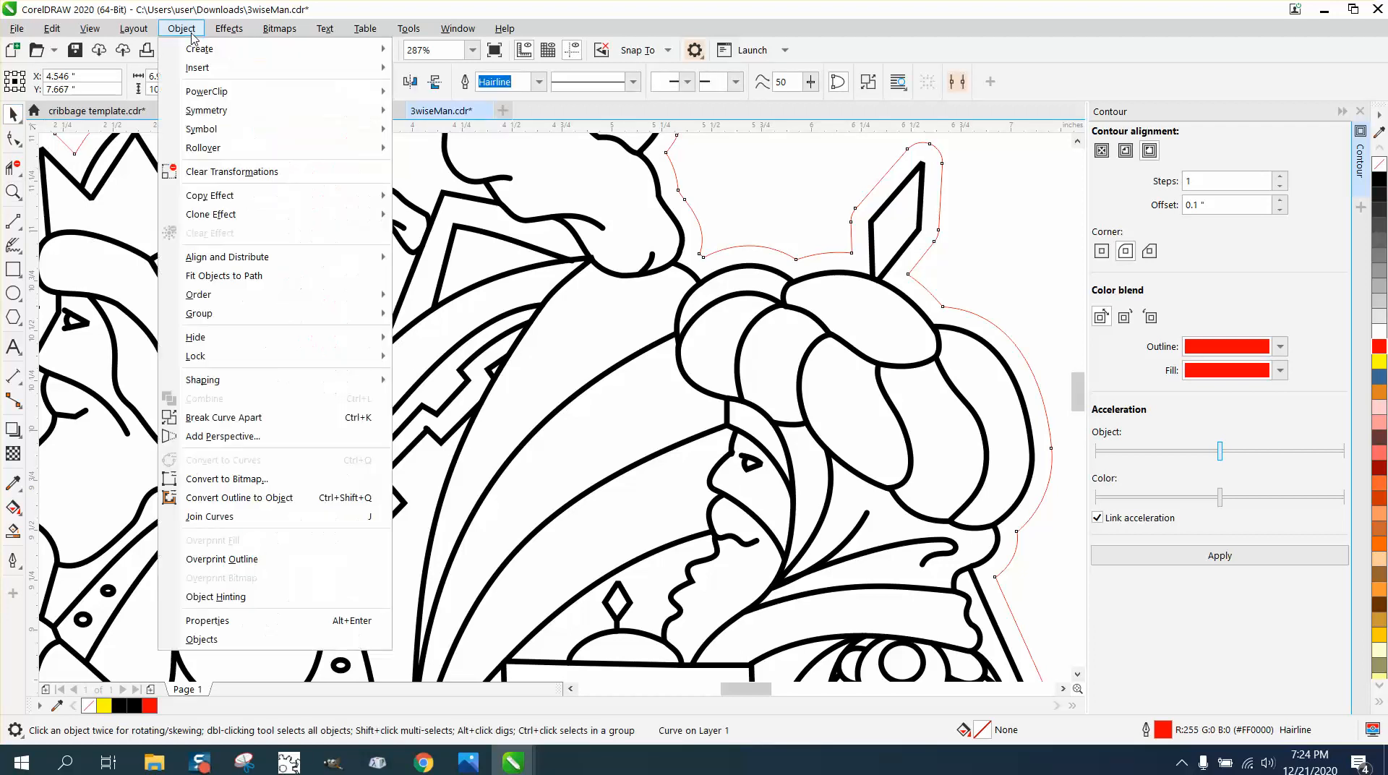
pyautogui.click(260, 418)
pyautogui.click(391, 319)
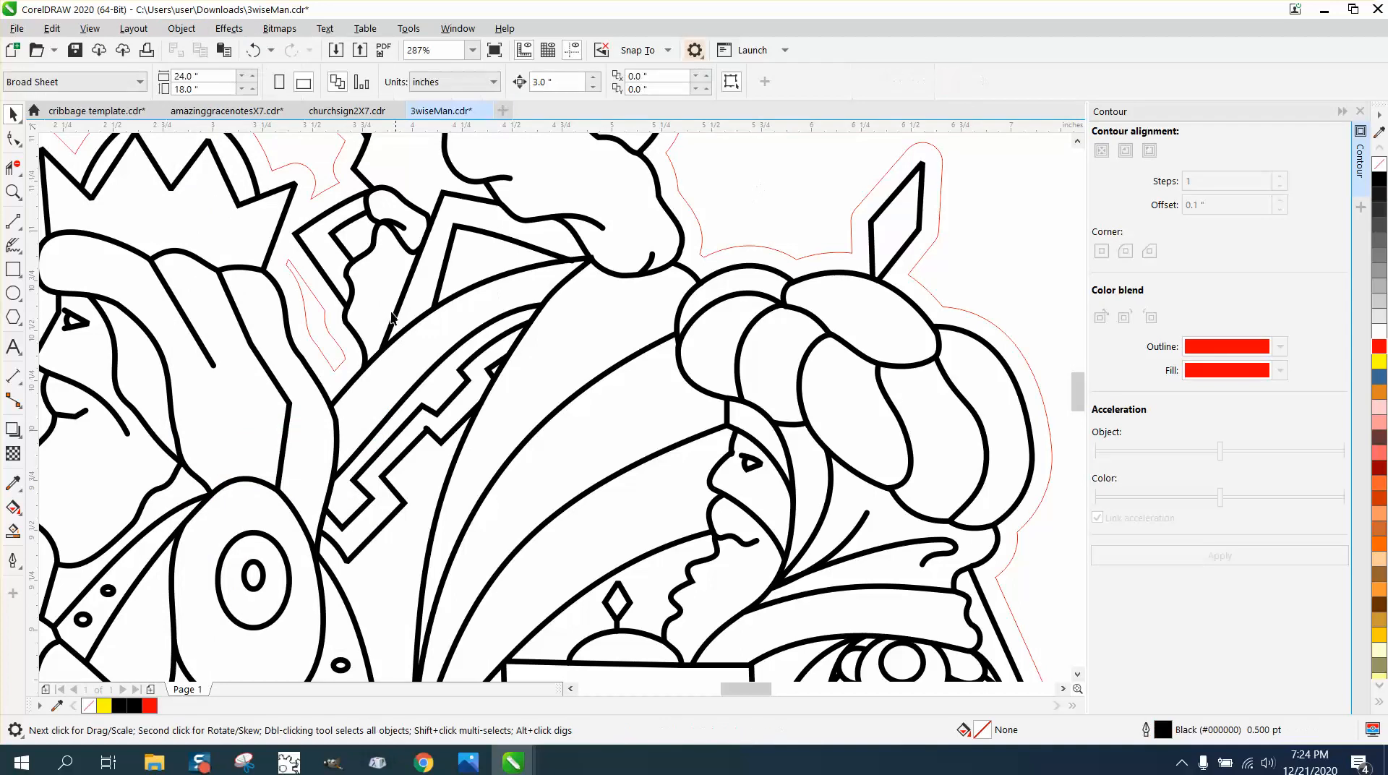
pyautogui.click(331, 323)
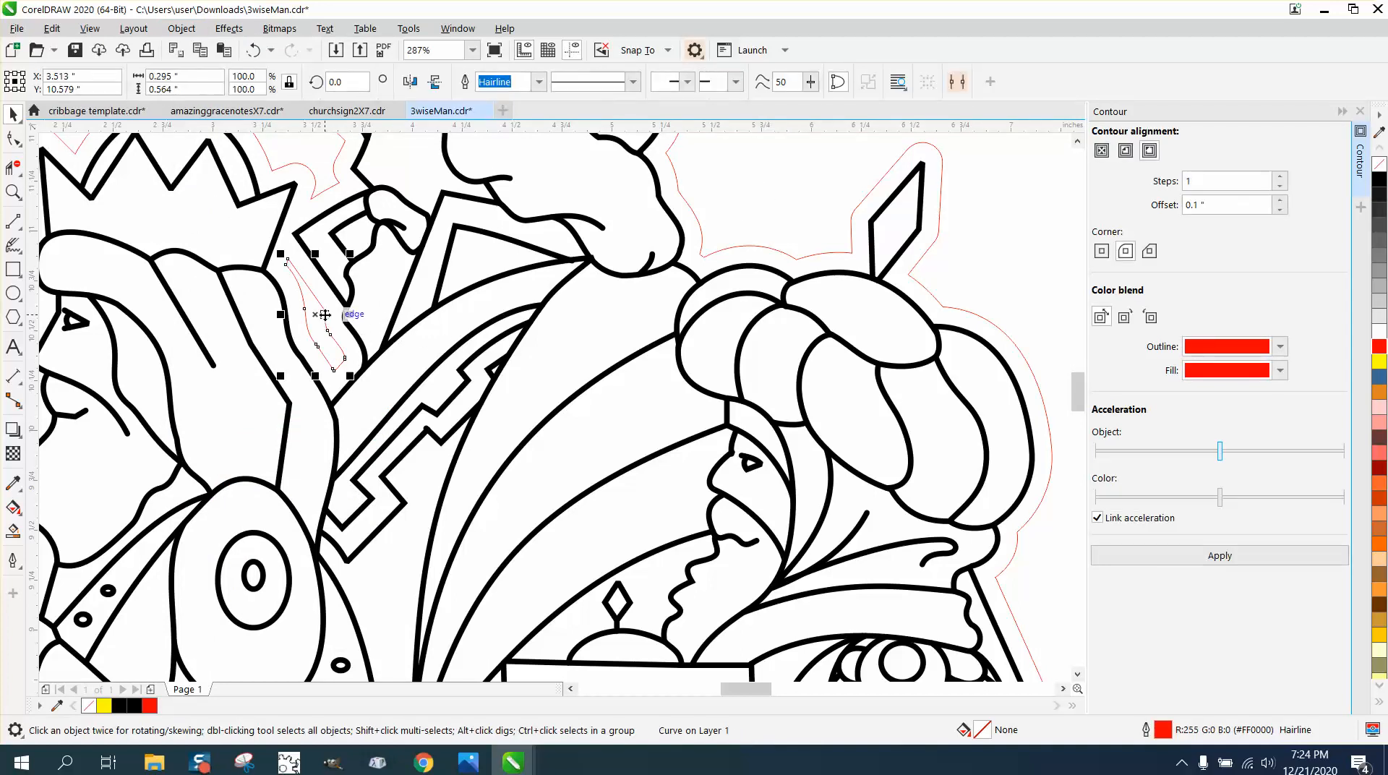
pyautogui.press('Delete')
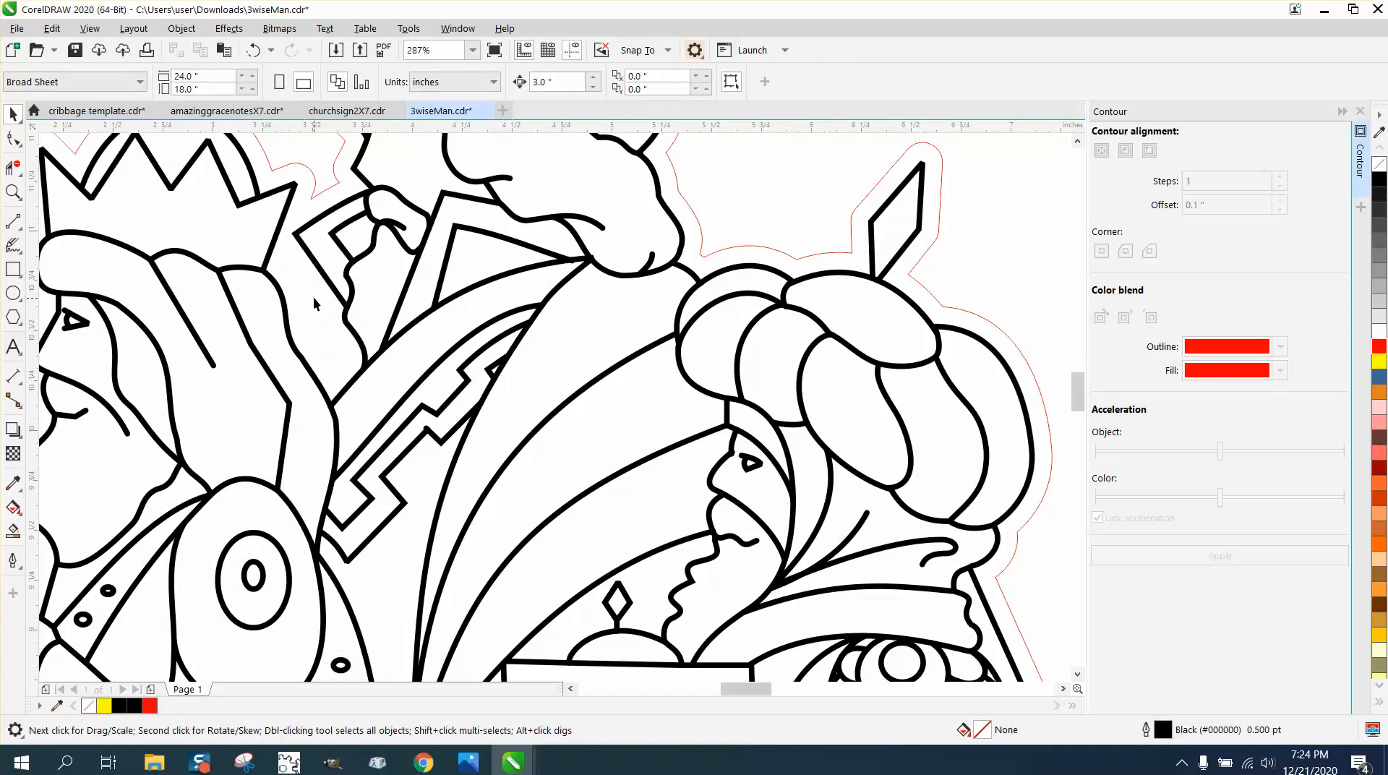
# Step: Examine the offset boundary around the whole drawing and the line thickness near the tassels
pyautogui.scroll(-4, 313, 293)
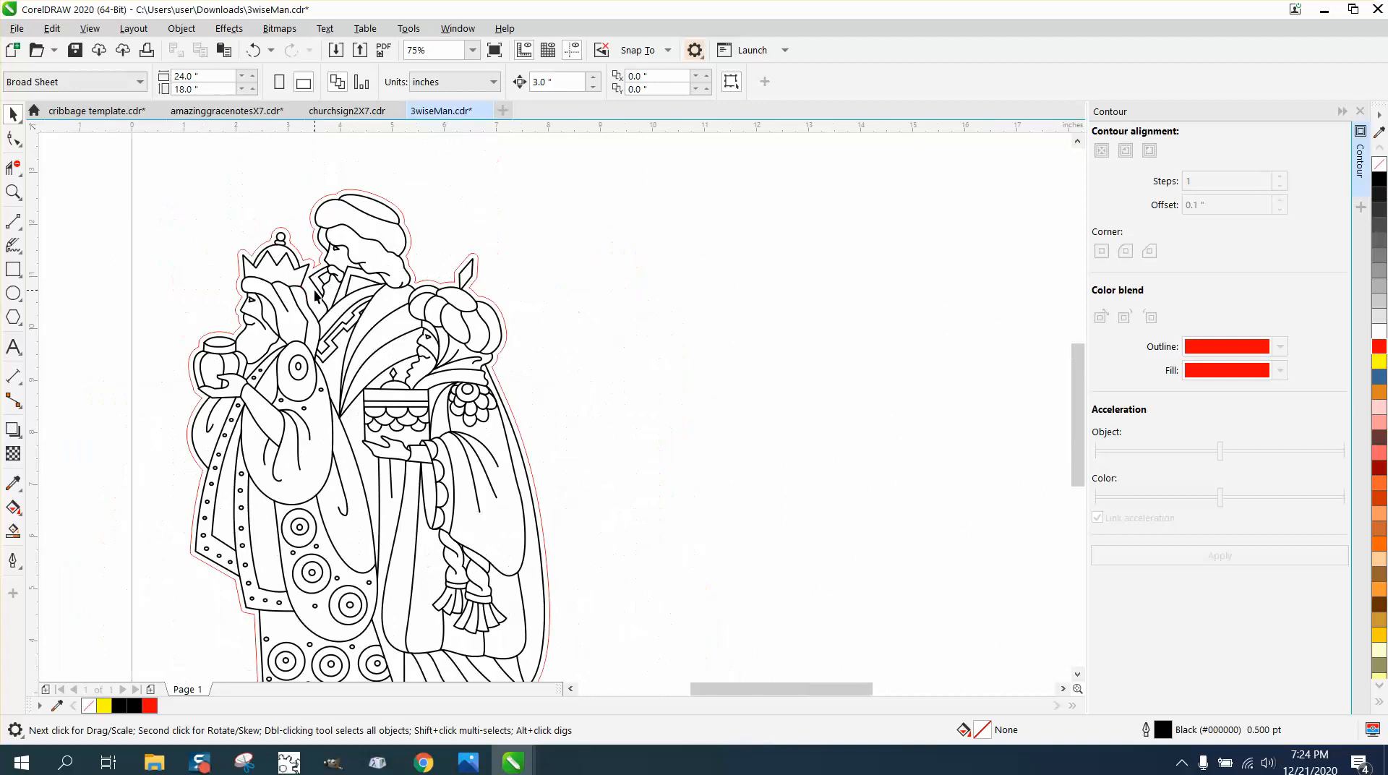
pyautogui.scroll(-2, 428, 370)
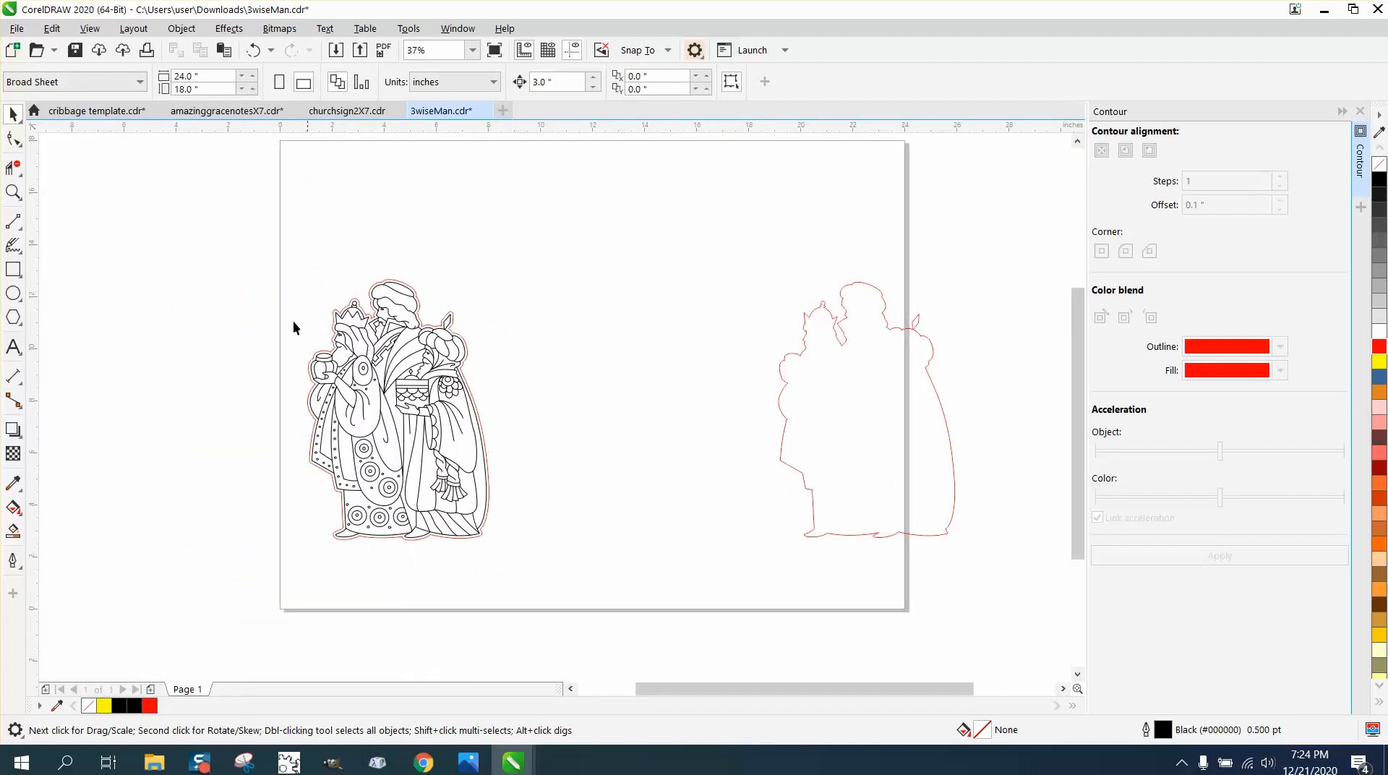
pyautogui.press('z')
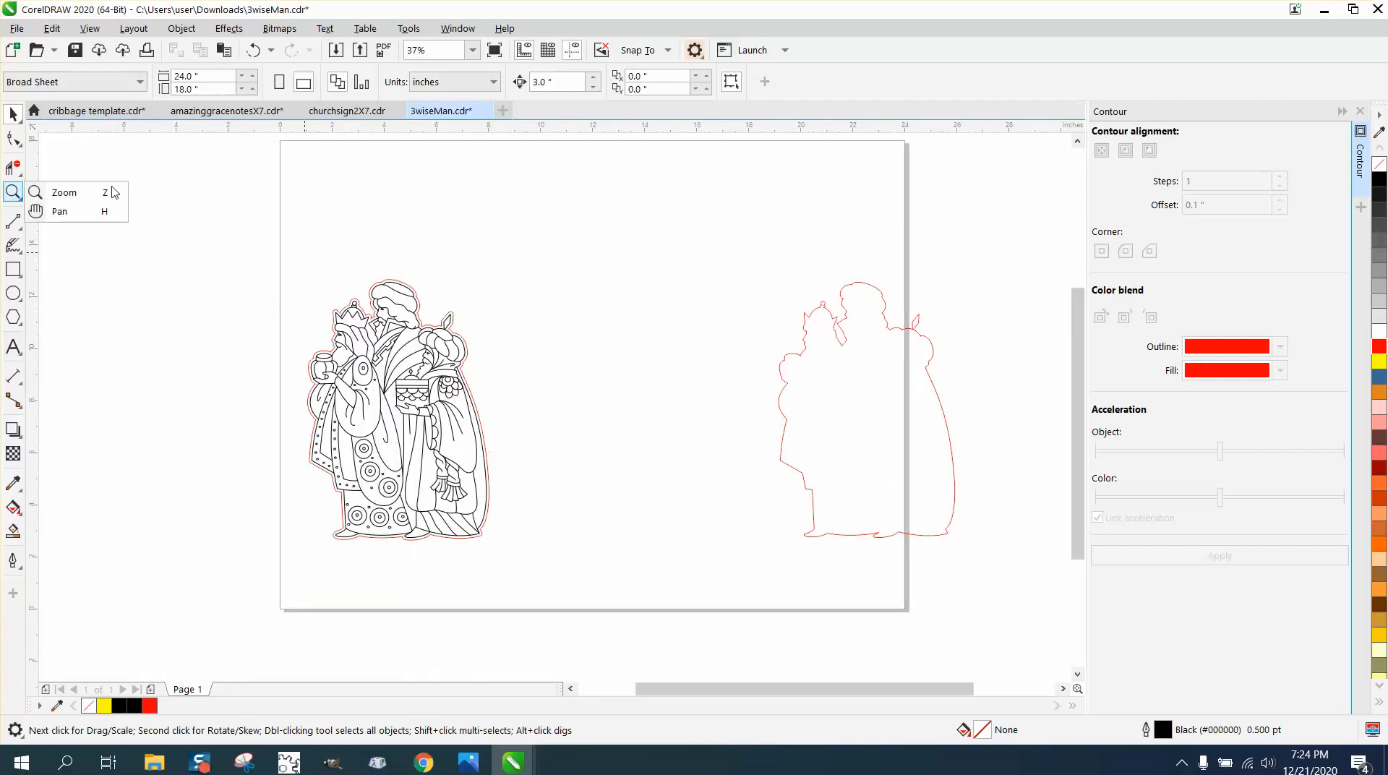
pyautogui.click(50, 193)
pyautogui.moveTo(236, 264); pyautogui.dragTo(654, 583)
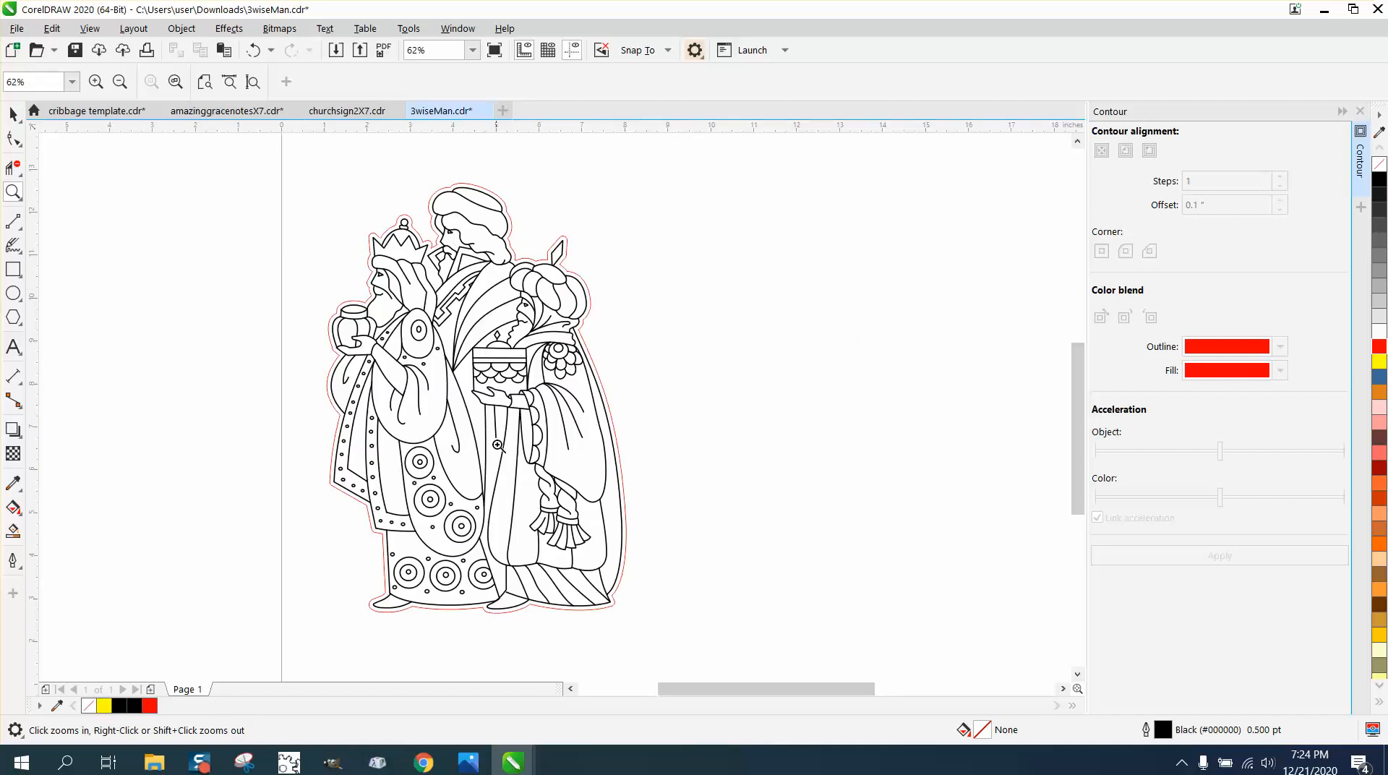
pyautogui.moveTo(519, 487); pyautogui.dragTo(625, 532)
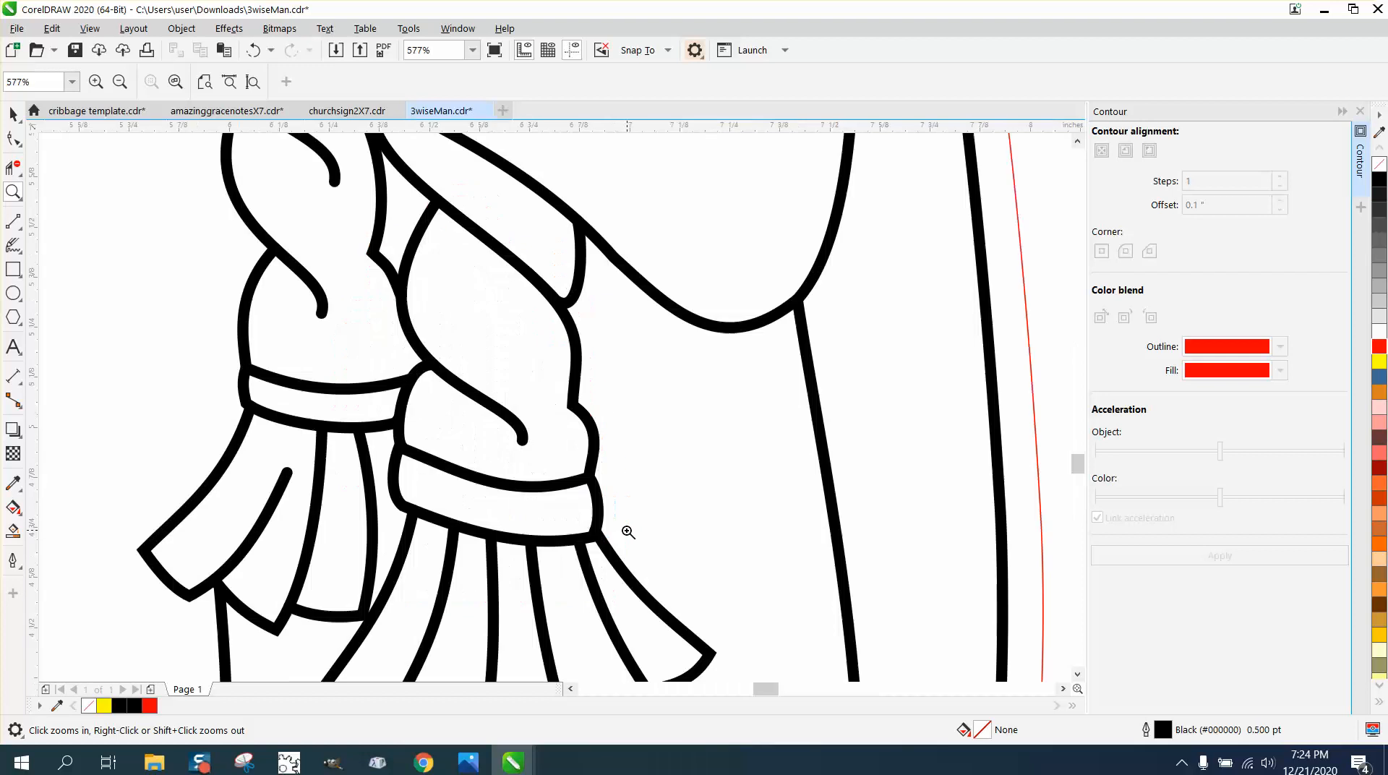
pyautogui.scroll(-3, 548, 465)
pyautogui.scroll(-2, 442, 344)
pyautogui.scroll(-1, 442, 344)
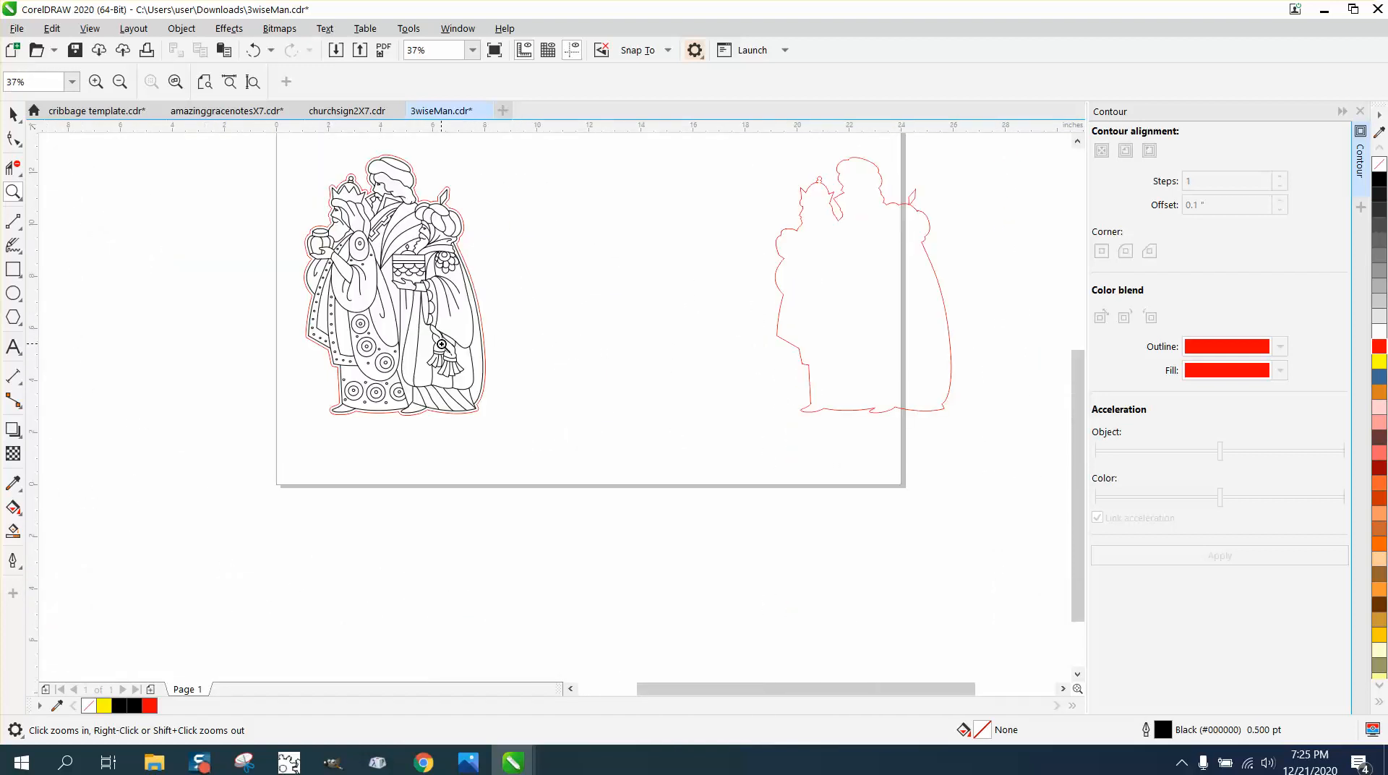
# Step: Try moving the small circle and arc of the shoulder ornament off the drawing to inspect them, and undo both moves
pyautogui.moveTo(402, 243); pyautogui.dragTo(471, 303)
pyautogui.scroll(-1, 484, 350)
pyautogui.press('space')
pyautogui.moveTo(528, 318); pyautogui.dragTo(755, 327)
pyautogui.moveTo(533, 333); pyautogui.dragTo(772, 341)
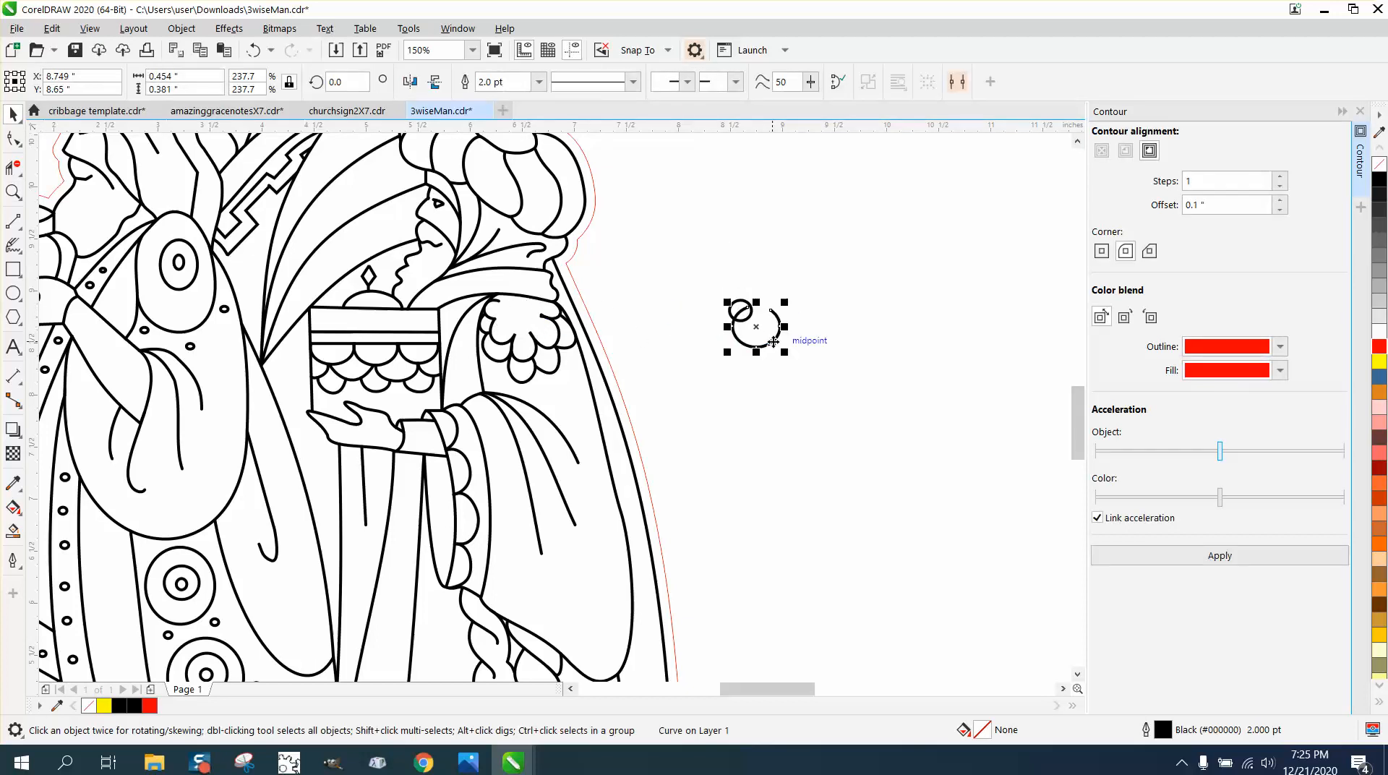
pyautogui.click(13, 191)
pyautogui.moveTo(754, 298); pyautogui.dragTo(780, 327)
pyautogui.rightClick(504, 330)
pyautogui.rightClick(459, 308)
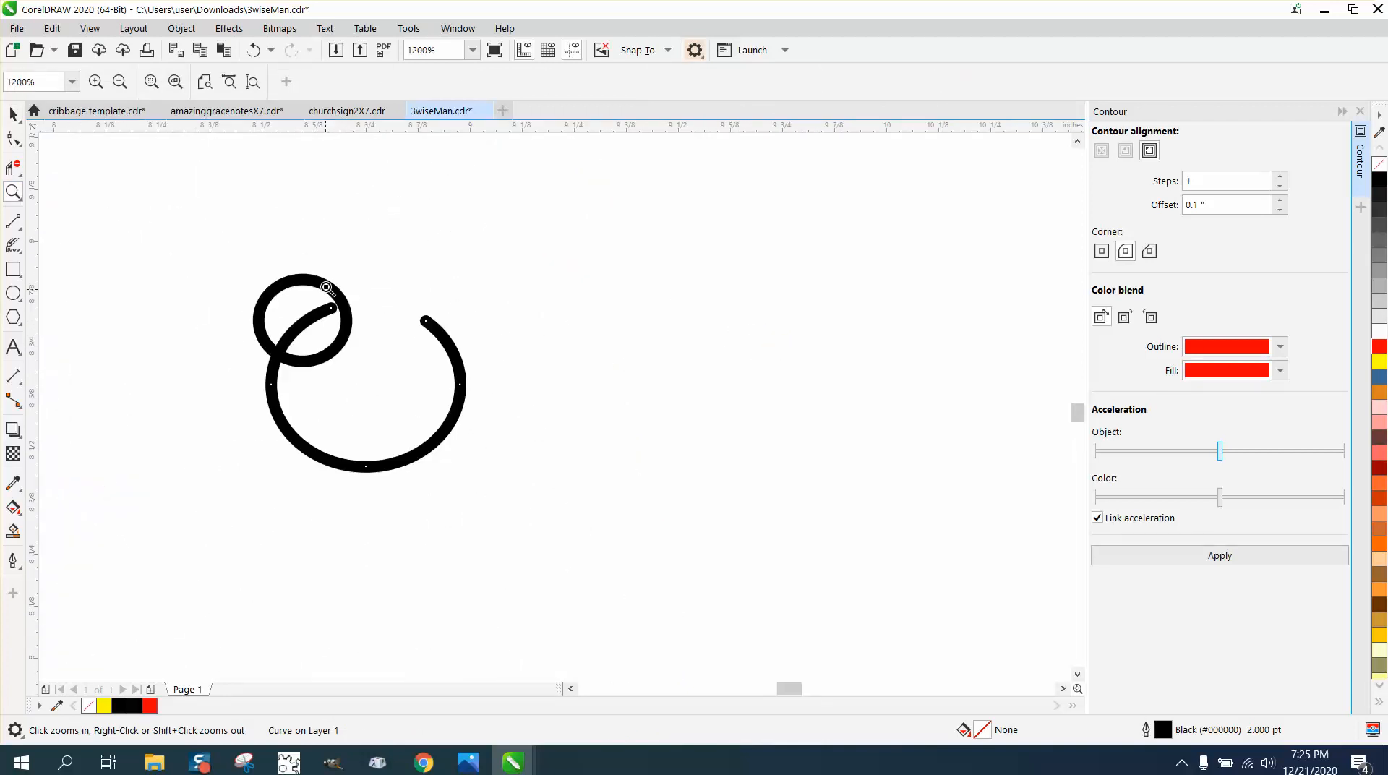
pyautogui.click(253, 50)
pyautogui.click(253, 50)
# Step: Examine the turban feather and the complete drawing with its offset boundary, and close the Contour settings
pyautogui.rightClick(484, 280)
pyautogui.rightClick(492, 288)
pyautogui.rightClick(499, 294)
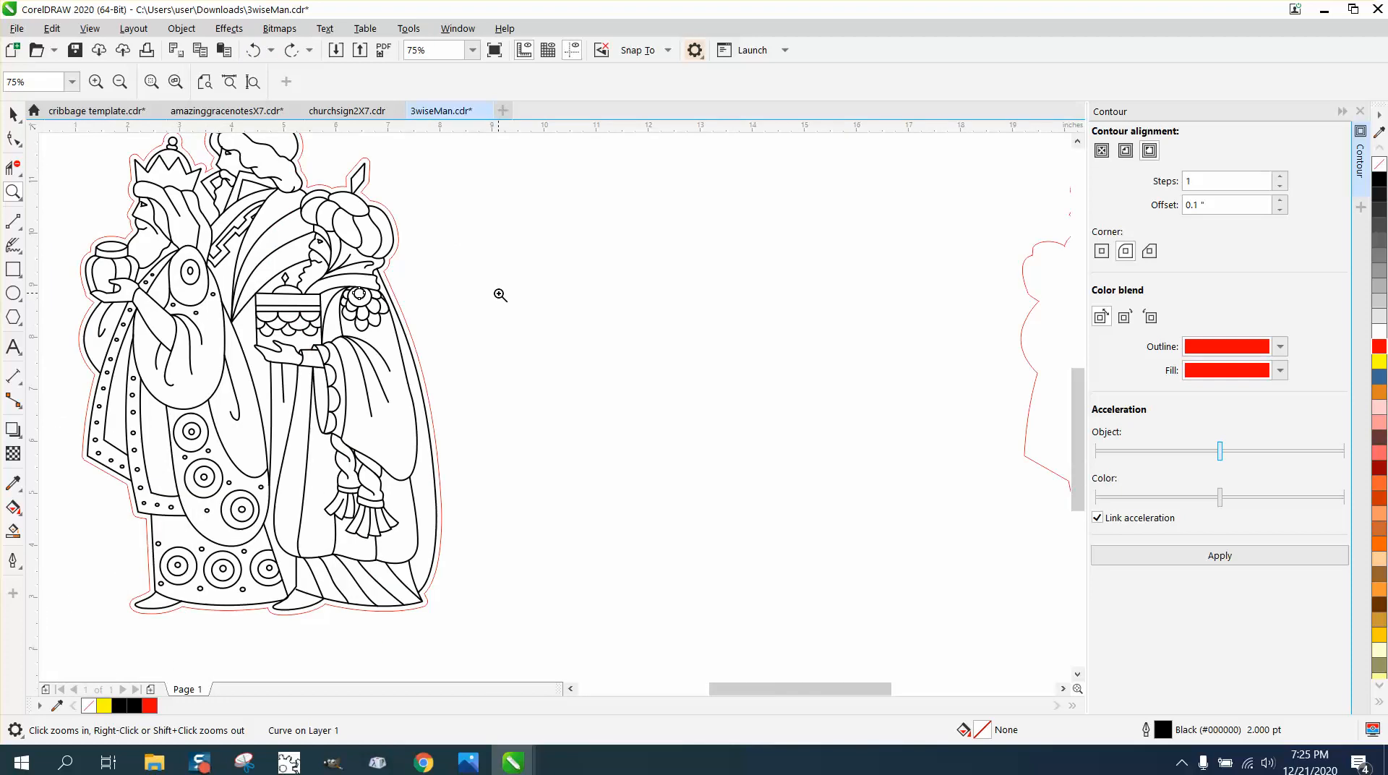
pyautogui.moveTo(325, 168); pyautogui.dragTo(406, 196)
pyautogui.rightClick(493, 237)
pyautogui.rightClick(490, 237)
pyautogui.rightClick(490, 236)
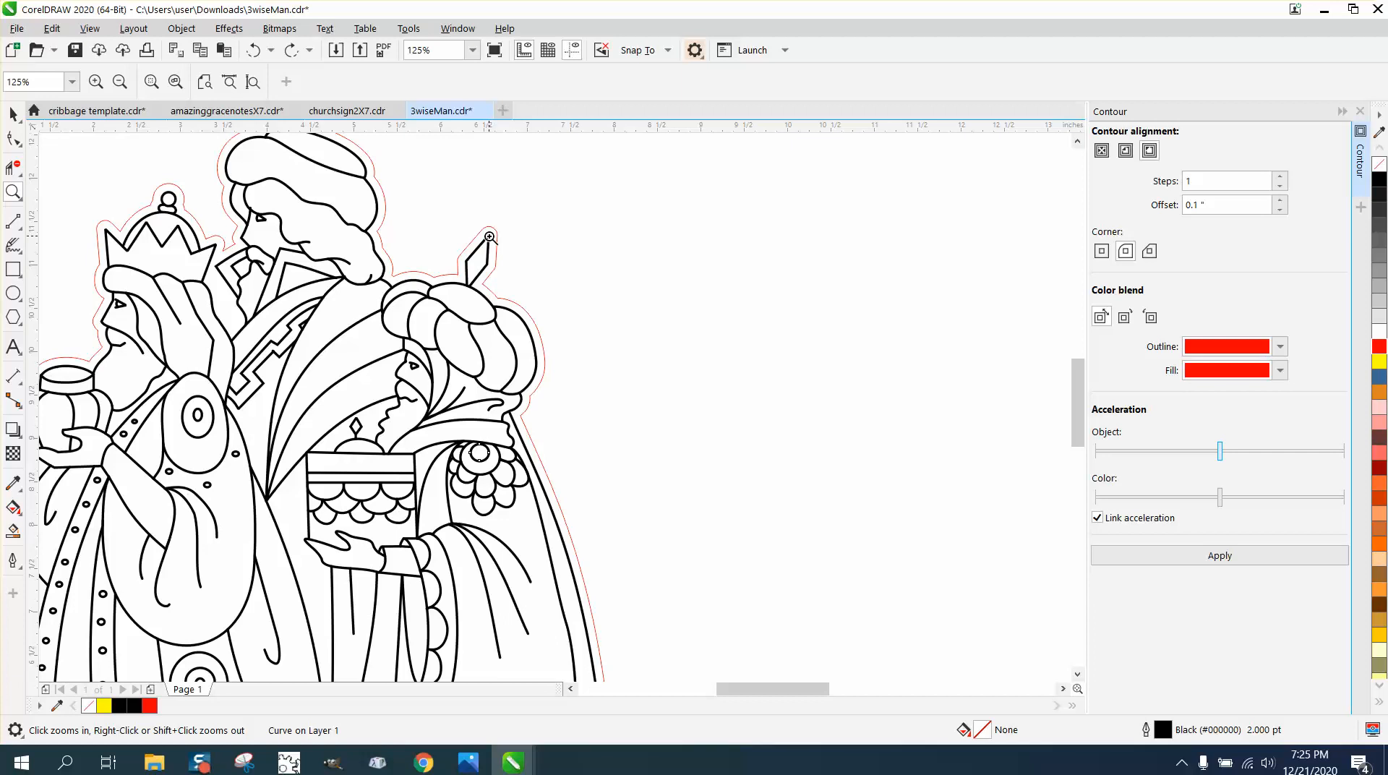
pyautogui.rightClick(489, 237)
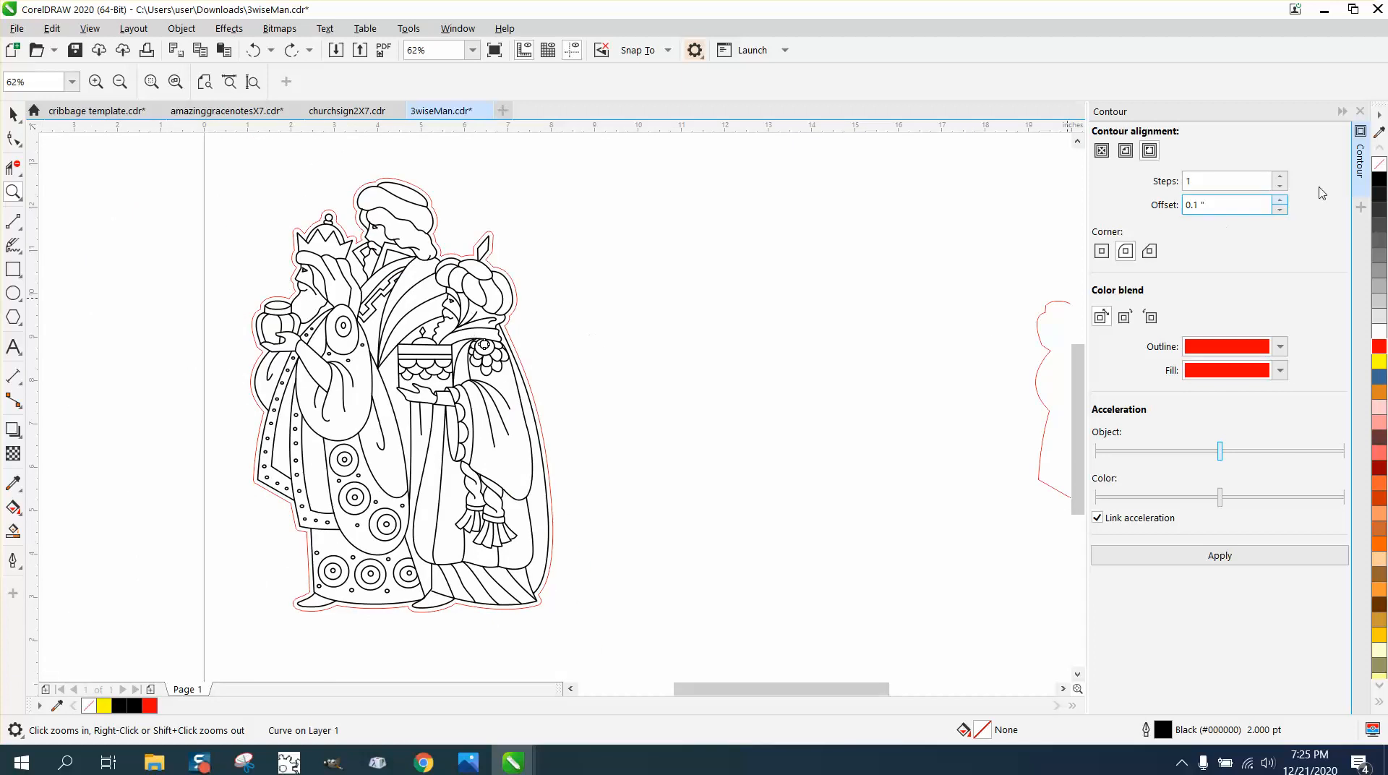
pyautogui.click(1360, 110)
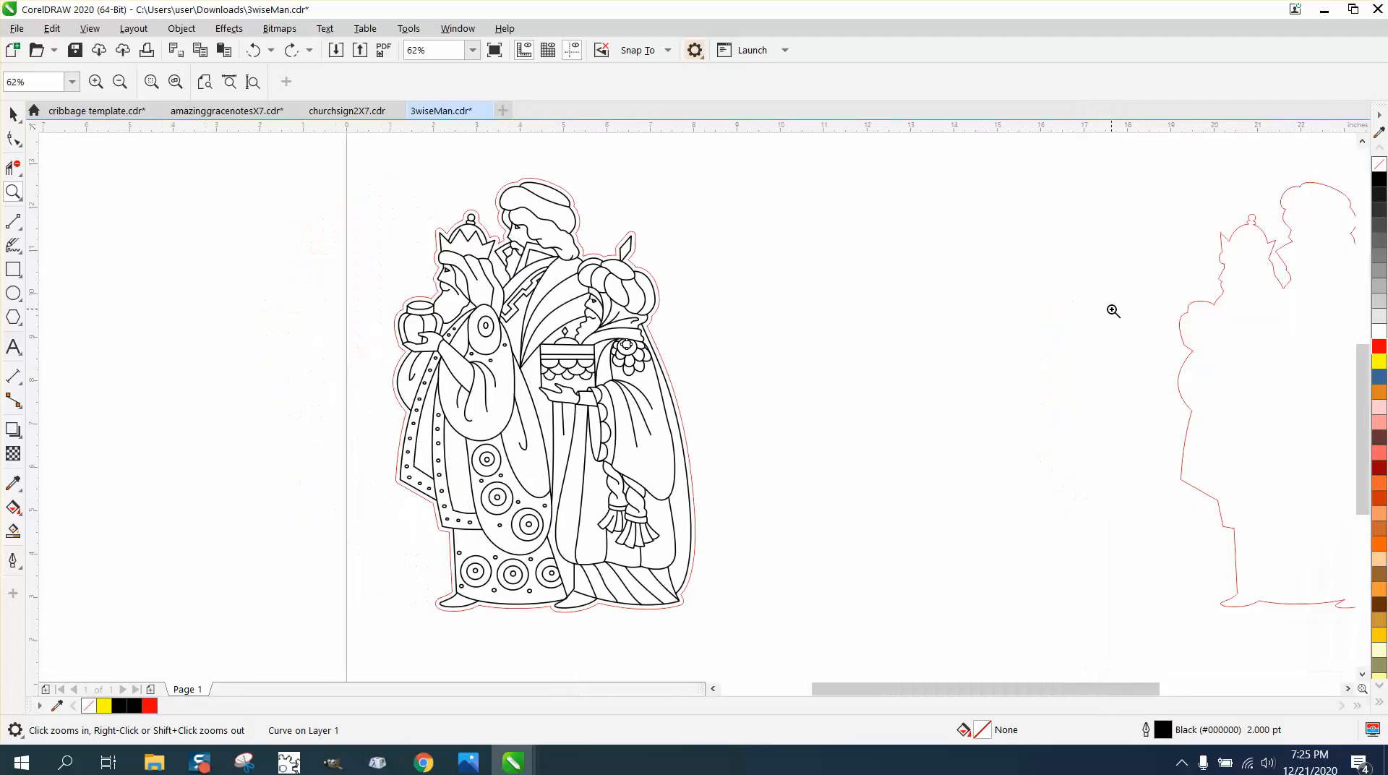